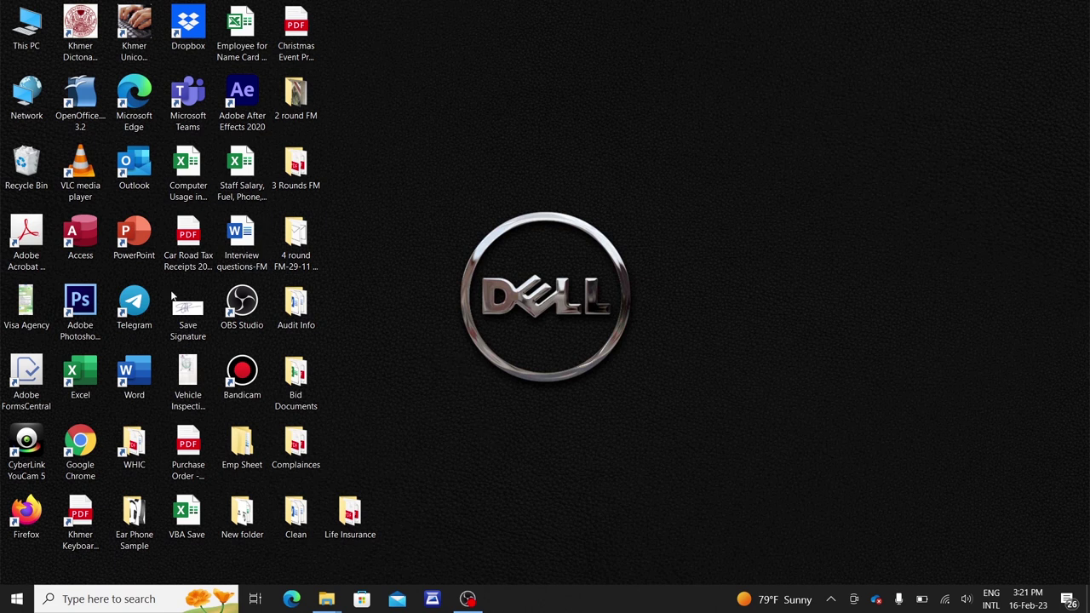
{"action": "double_click", "coordinate": [88, 454]}
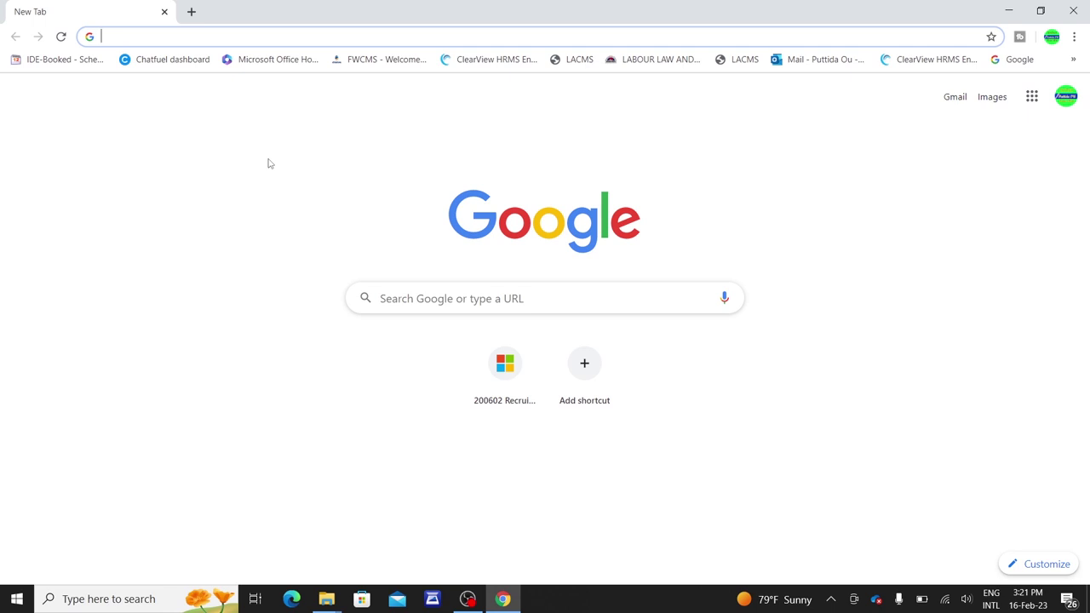
{"action": "type", "text": "doc"}
{"action": "key", "text": "BackSpace"}
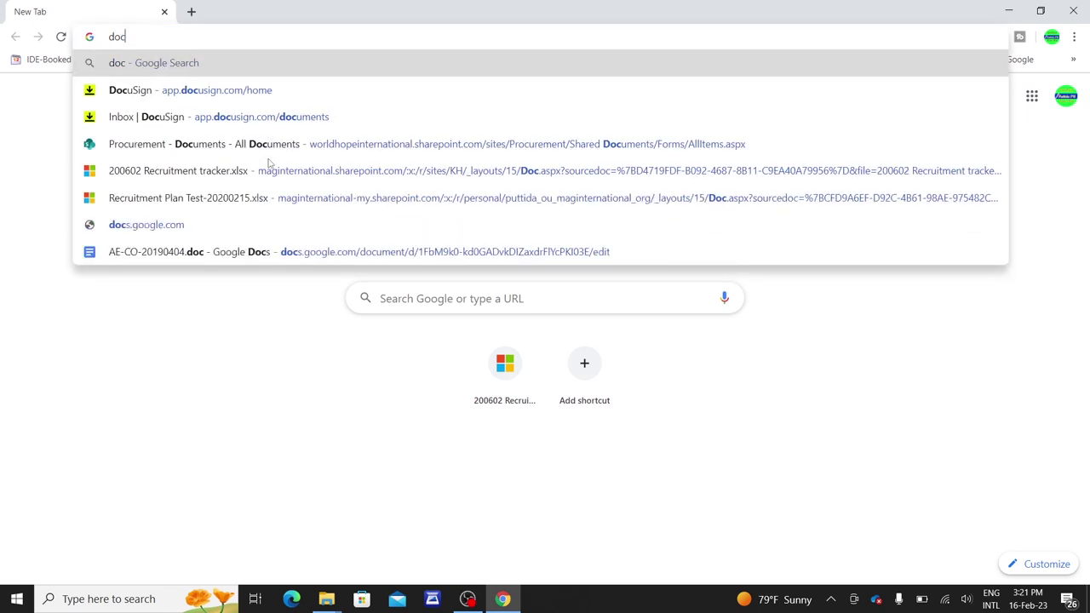
{"action": "type", "text": "usign"}
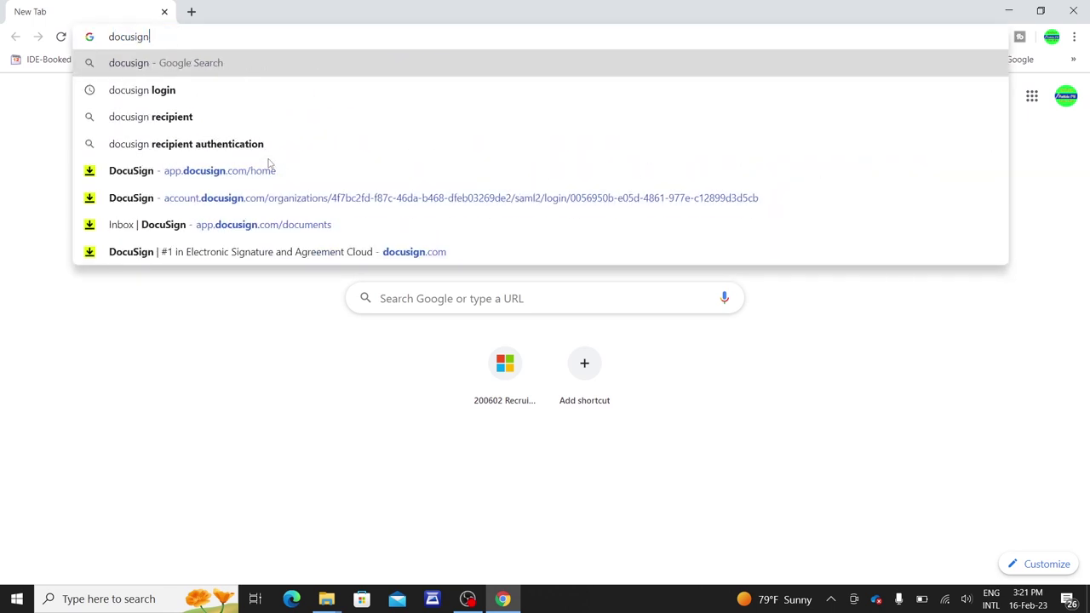
{"action": "key", "text": "BackSpace"}
{"action": "type", "text": ".com"}
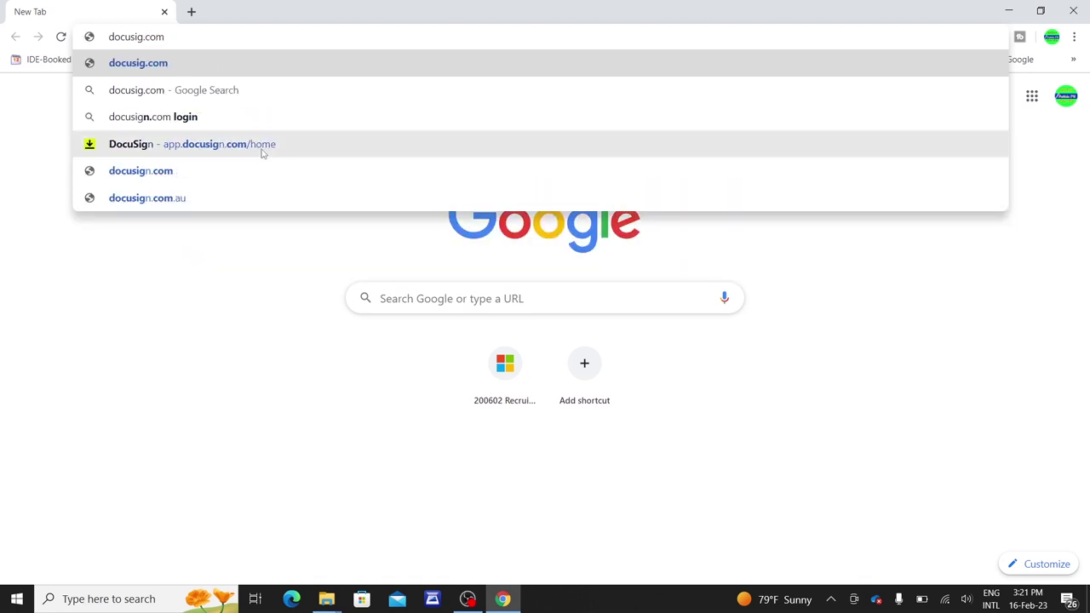
{"action": "left_click", "coordinate": [37, 143]}
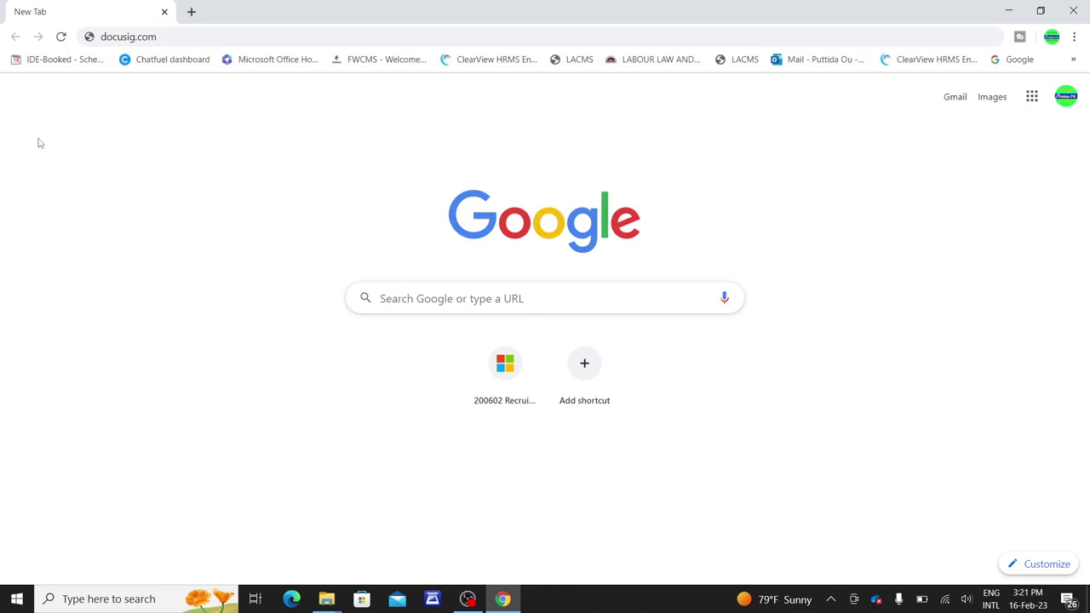
{"action": "left_click", "coordinate": [155, 38]}
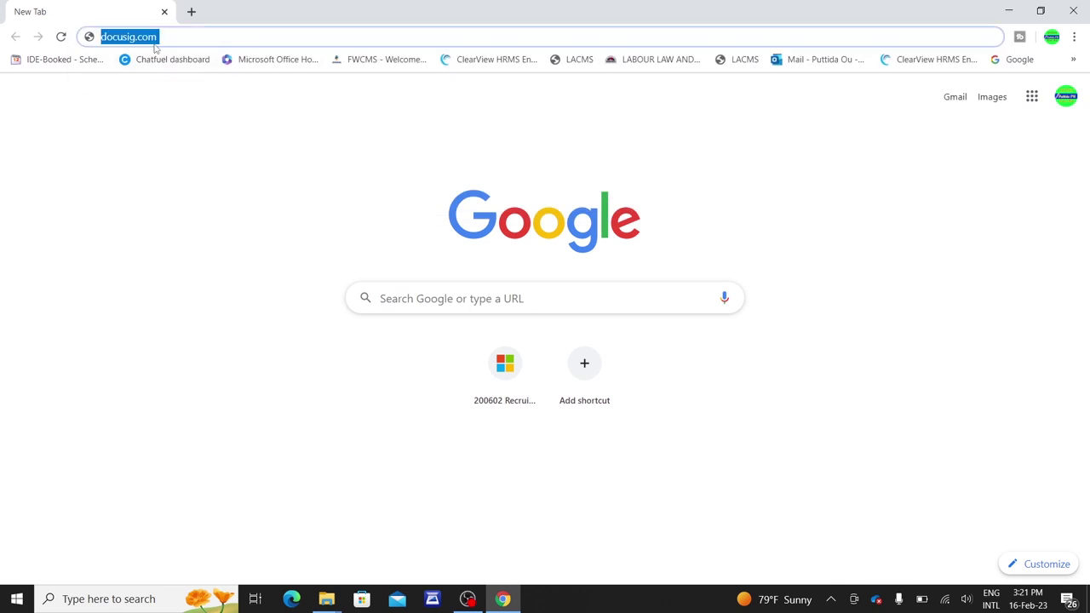
{"action": "left_click", "coordinate": [171, 37]}
{"action": "key", "text": "Return"}
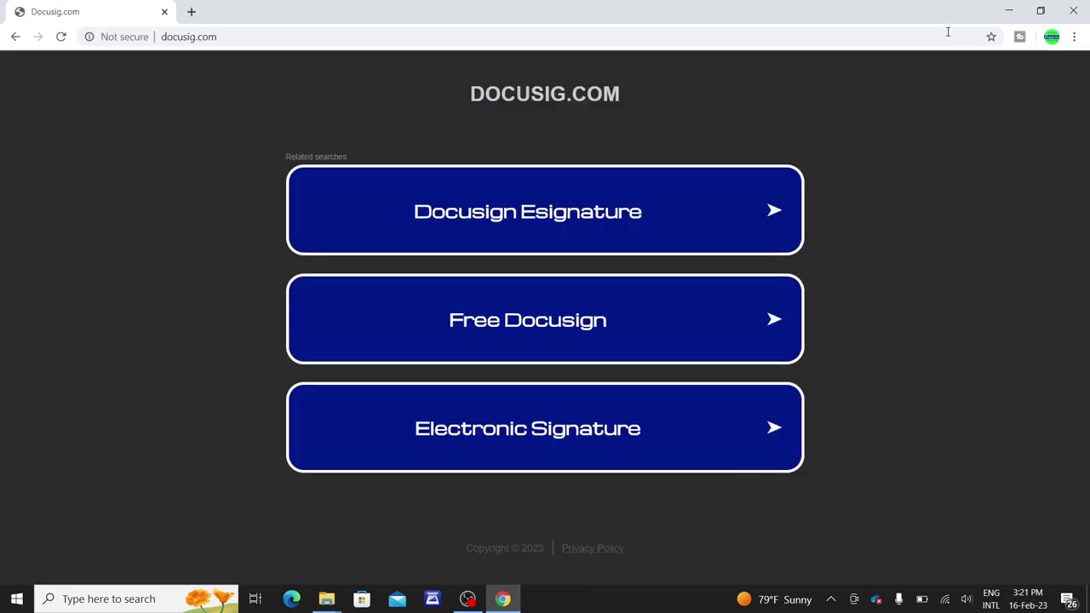
{"action": "left_click", "coordinate": [1073, 11]}
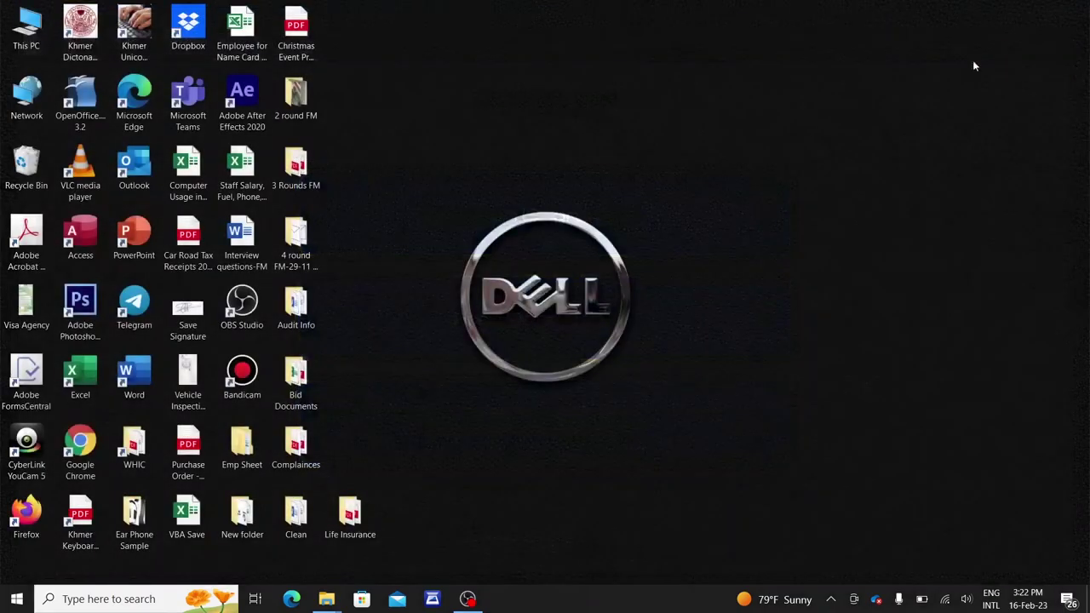
{"action": "double_click", "coordinate": [147, 373]}
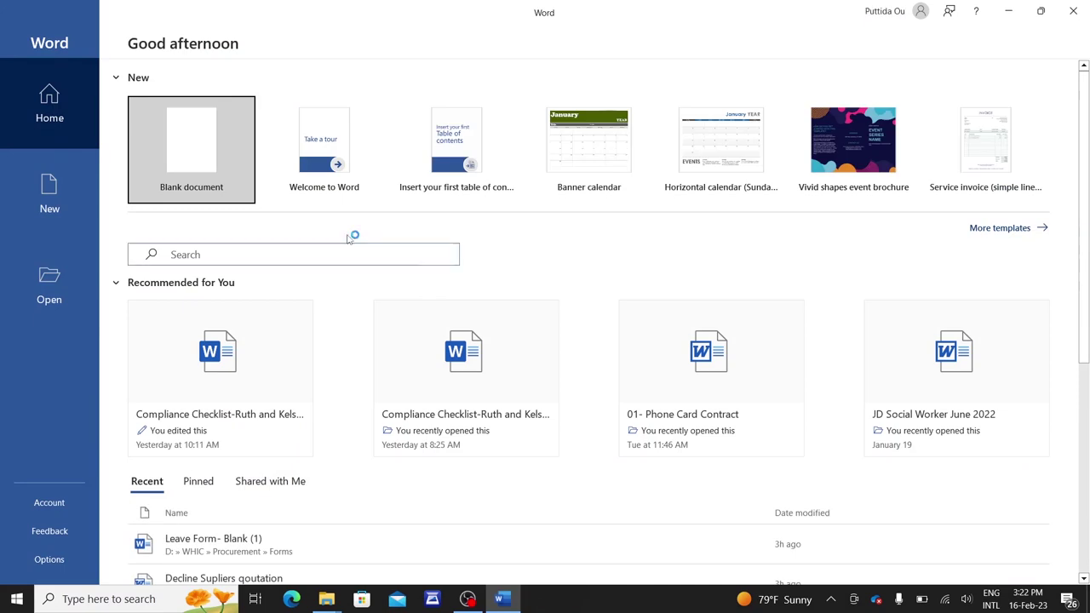
{"action": "left_click", "coordinate": [195, 146]}
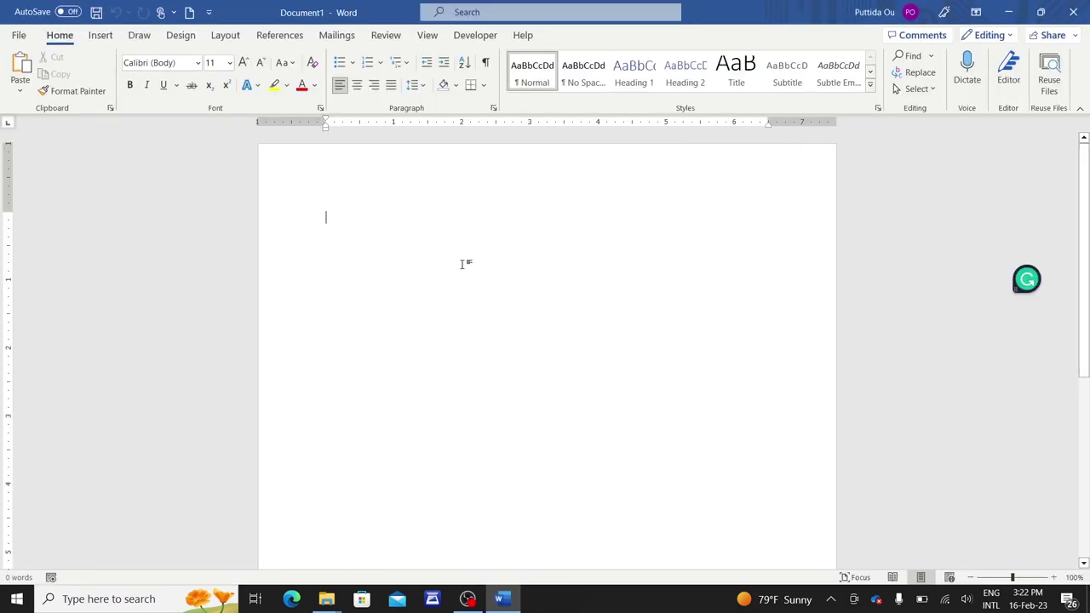
{"action": "type", "text": "h"}
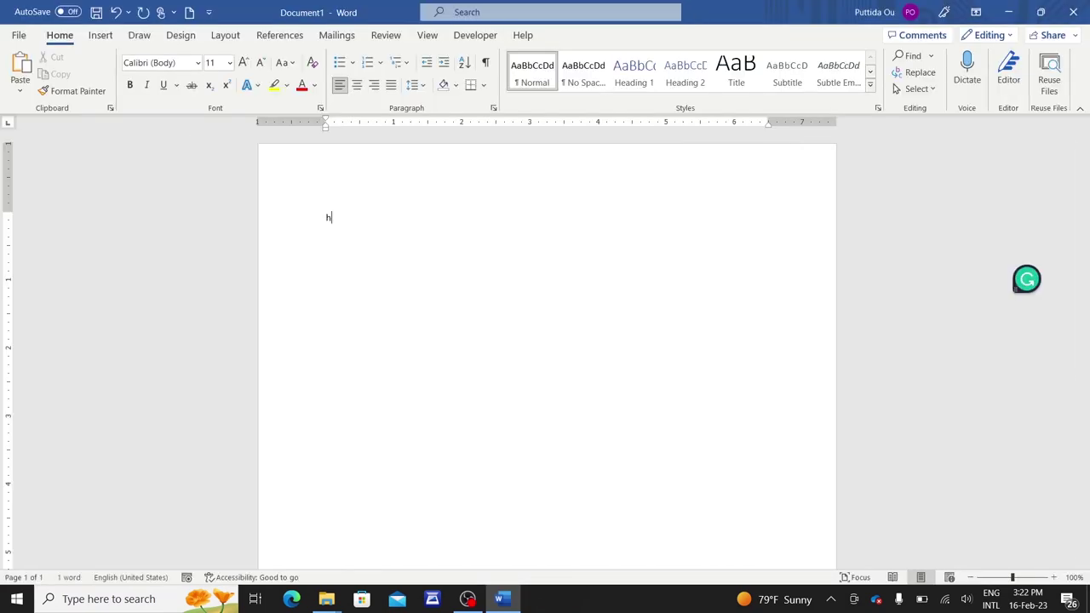
{"action": "type", "text": "ttps:"}
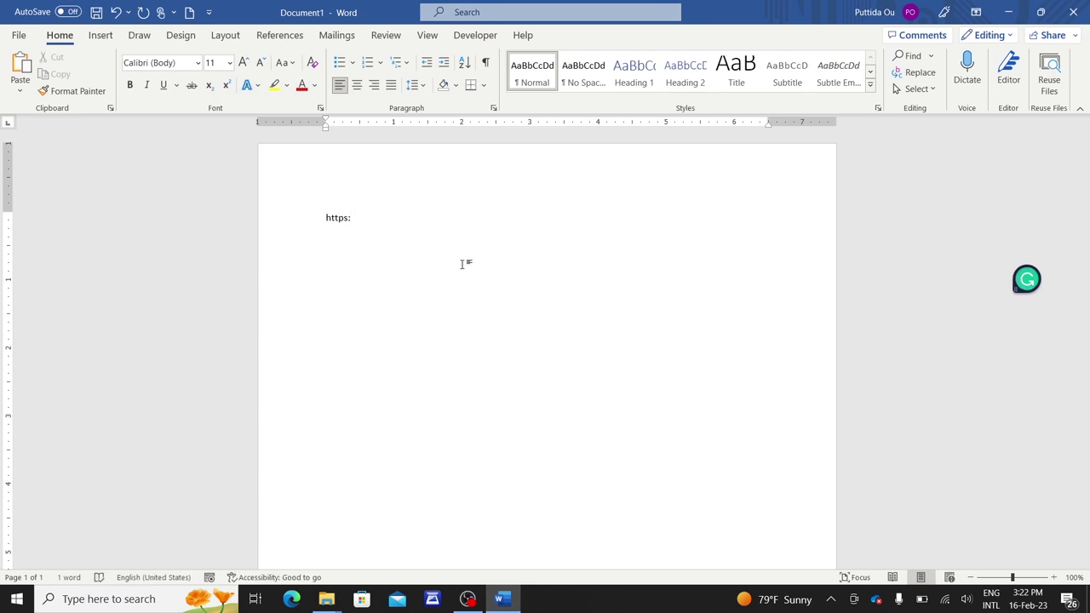
{"action": "type", "text": "//account.docusign.com"}
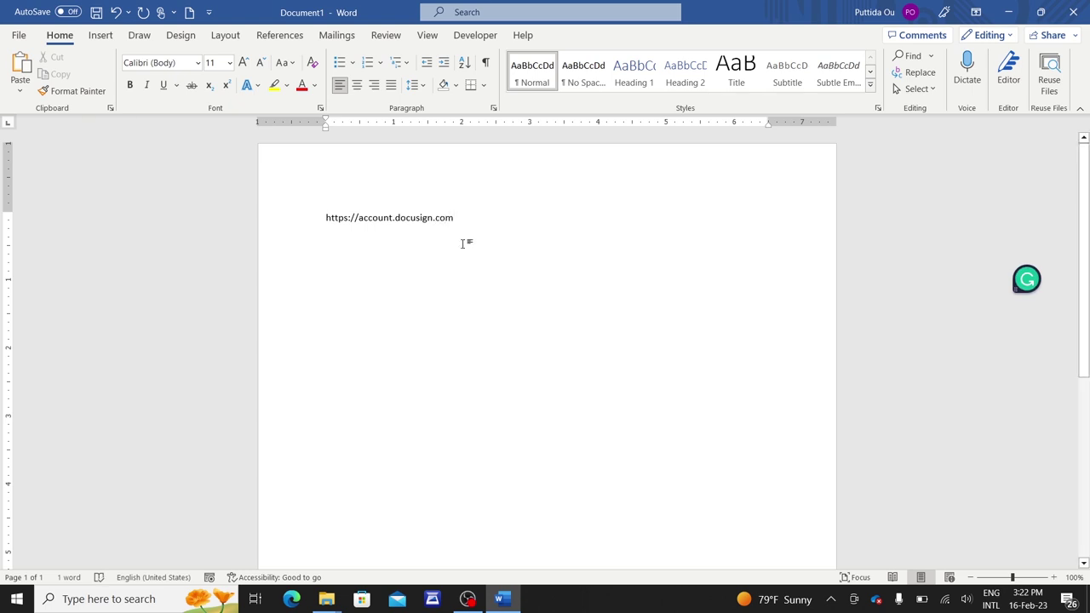
{"action": "left_click_drag", "start_coordinate": [462, 219], "coordinate": [307, 222]}
{"action": "key", "text": "ctrl+c"}
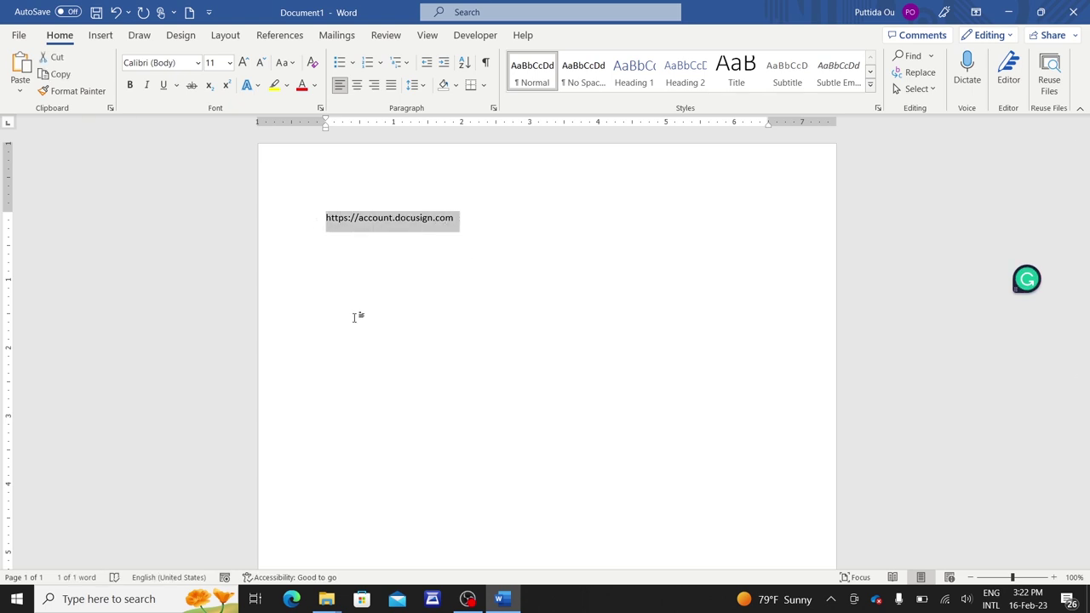
{"action": "left_click", "coordinate": [1009, 12]}
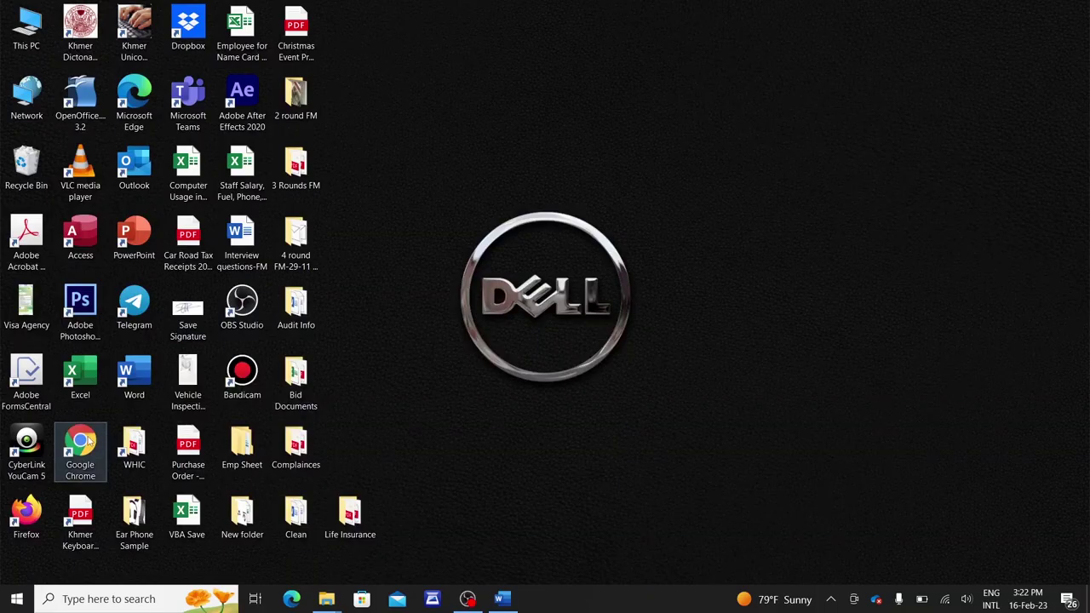
{"action": "double_click", "coordinate": [81, 451]}
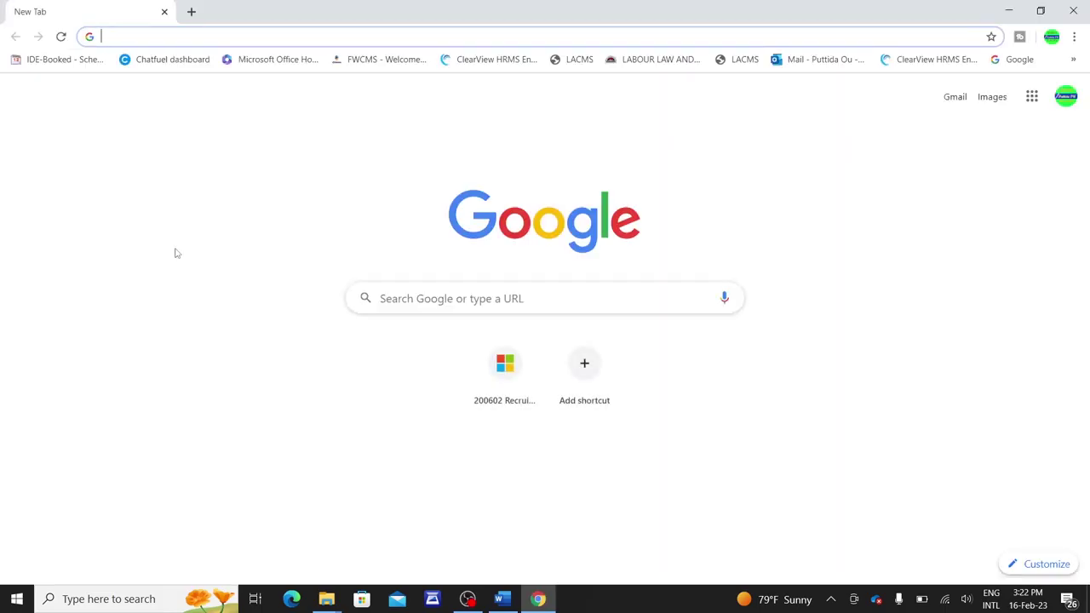
{"action": "key", "text": "ctrl+v"}
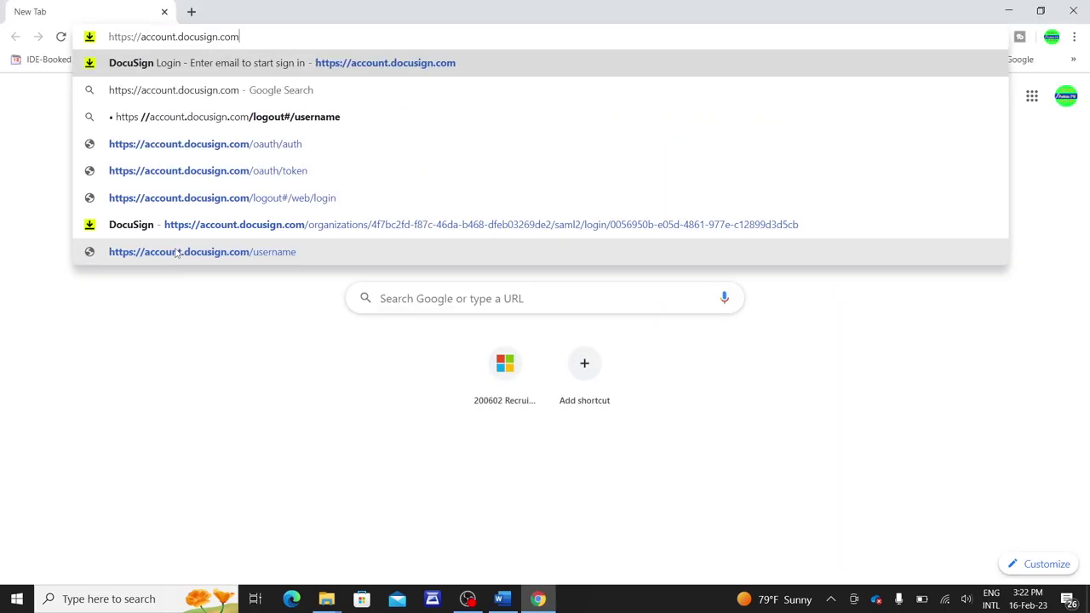
{"action": "left_click", "coordinate": [268, 63]}
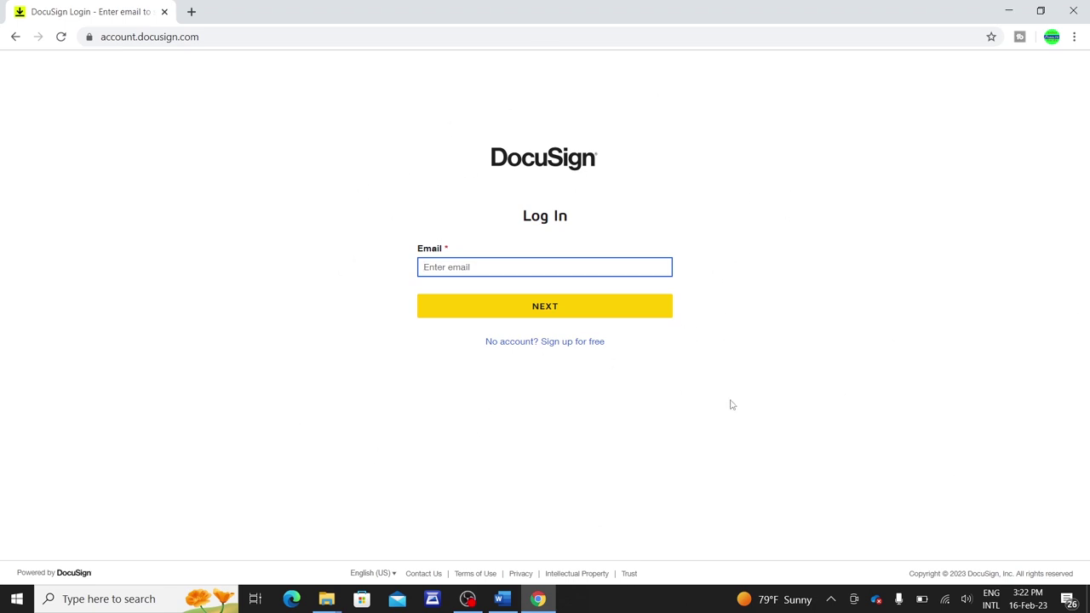
Fill in the account's e-mail address on the DocuSign login page and continue to the account
{"action": "type", "text": "p"}
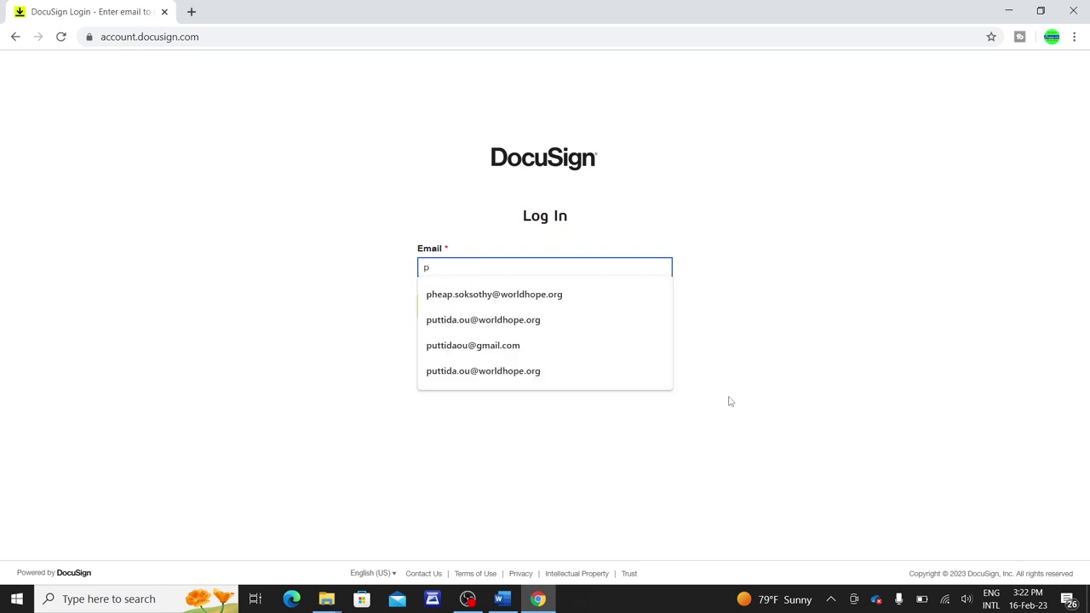
{"action": "left_click", "coordinate": [729, 402]}
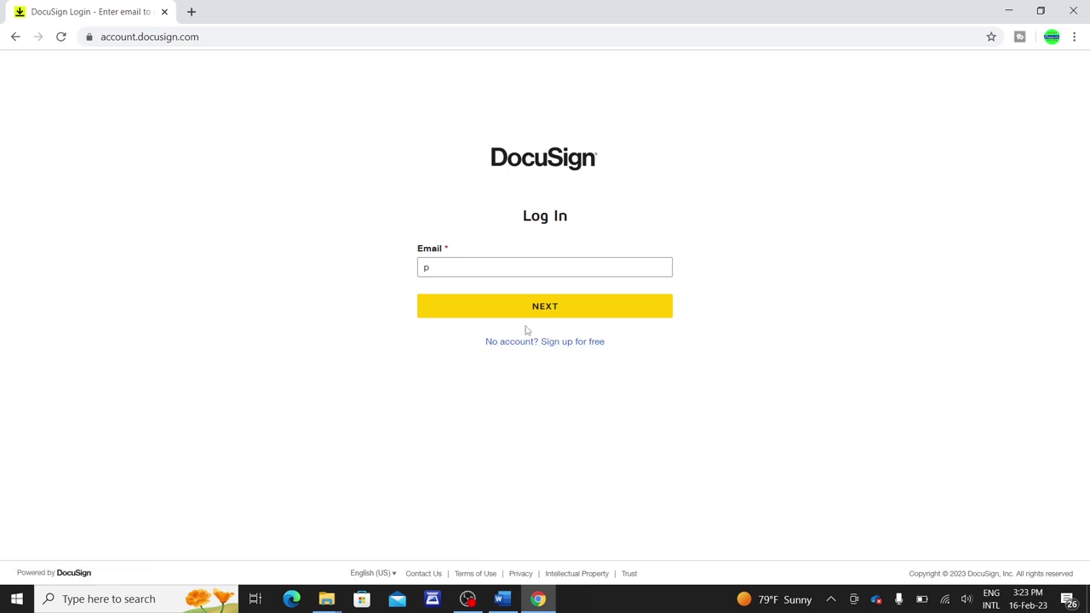
{"action": "left_click", "coordinate": [443, 267]}
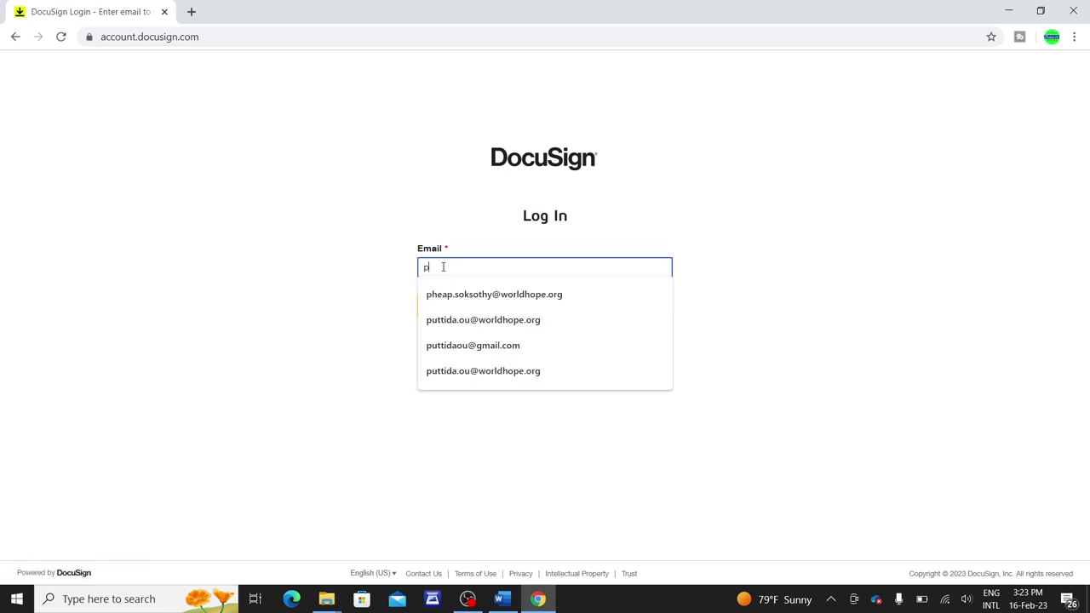
{"action": "left_click", "coordinate": [470, 323]}
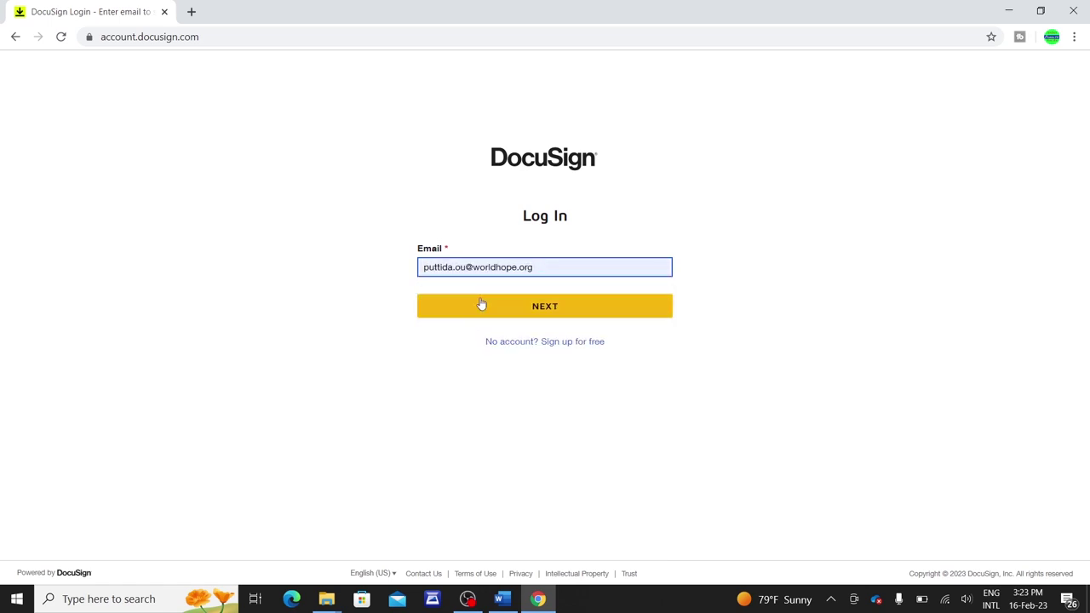
{"action": "left_click", "coordinate": [481, 309]}
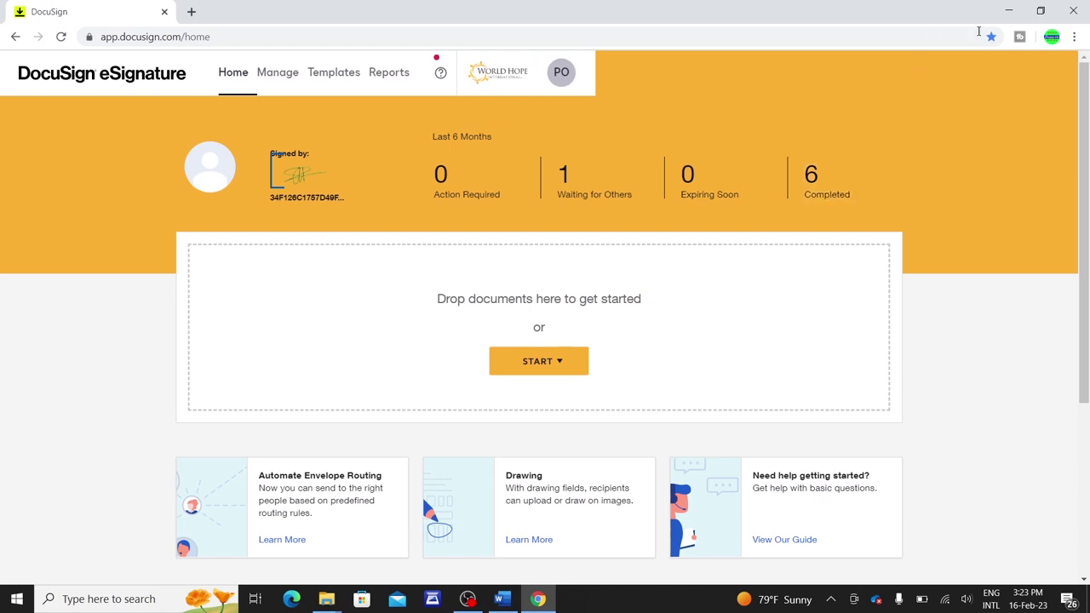
Keep the home page bookmarked as DocuSign in the Bookmarks bar folder
{"action": "left_click", "coordinate": [992, 37]}
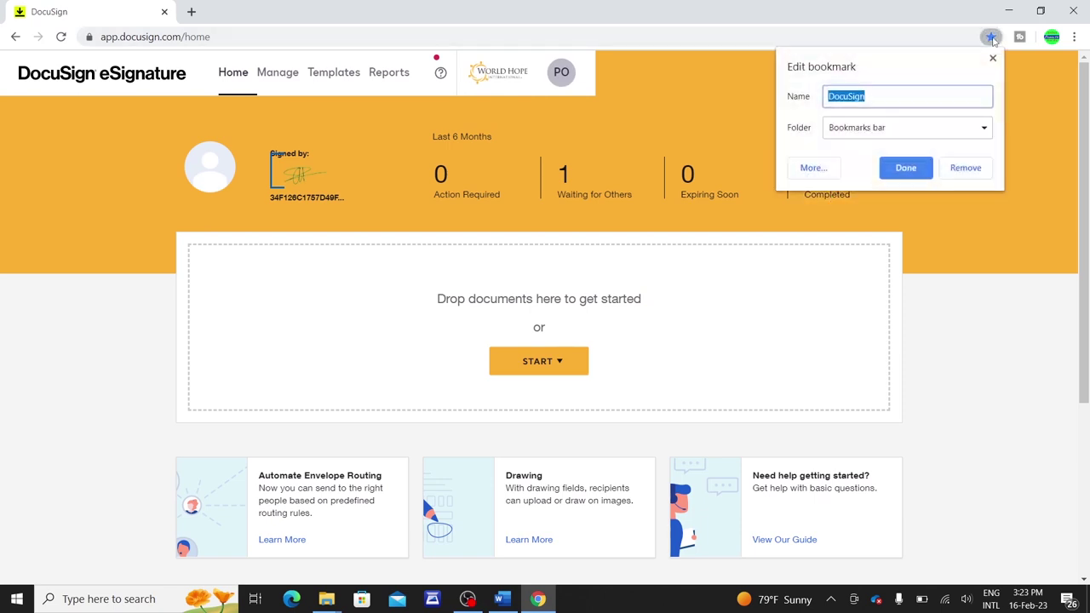
{"action": "left_click", "coordinate": [905, 168]}
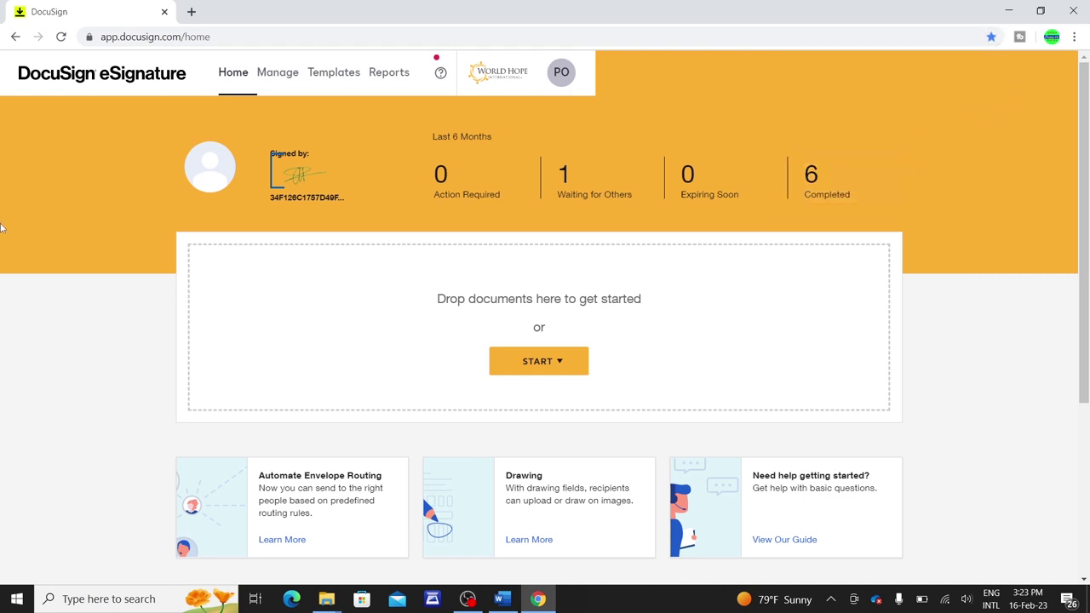
Examine the DocuSign home page, including the profile photo dialog and the area for dropping documents
{"action": "scroll", "coordinate": [64, 226], "scroll_direction": "down", "scroll_amount": 2}
{"action": "scroll", "coordinate": [59, 241], "scroll_direction": "up", "scroll_amount": 2}
{"action": "mouse_move", "coordinate": [1083, 257]}
{"action": "left_mouse_down"}
{"action": "mouse_move", "coordinate": [1059, 440]}
{"action": "mouse_move", "coordinate": [1085, 245]}
{"action": "left_mouse_up"}
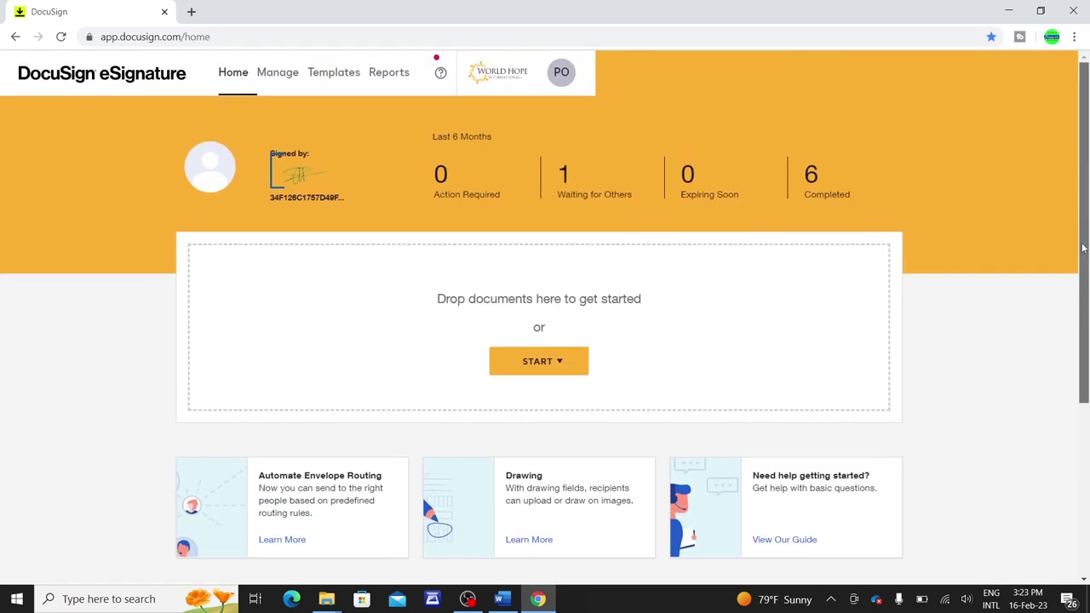
{"action": "left_click", "coordinate": [212, 167]}
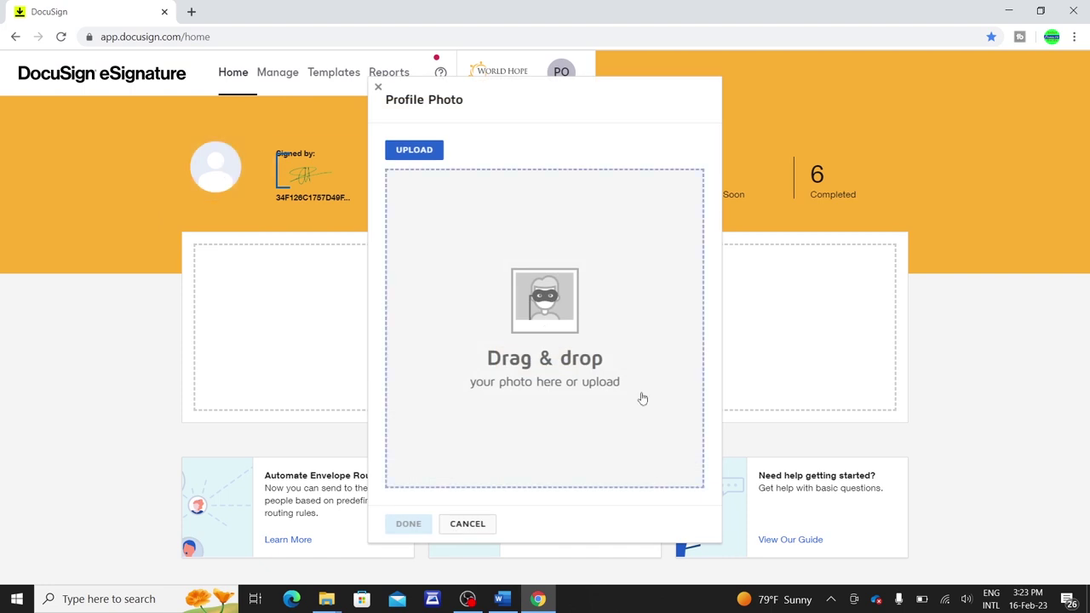
{"action": "left_click", "coordinate": [378, 87]}
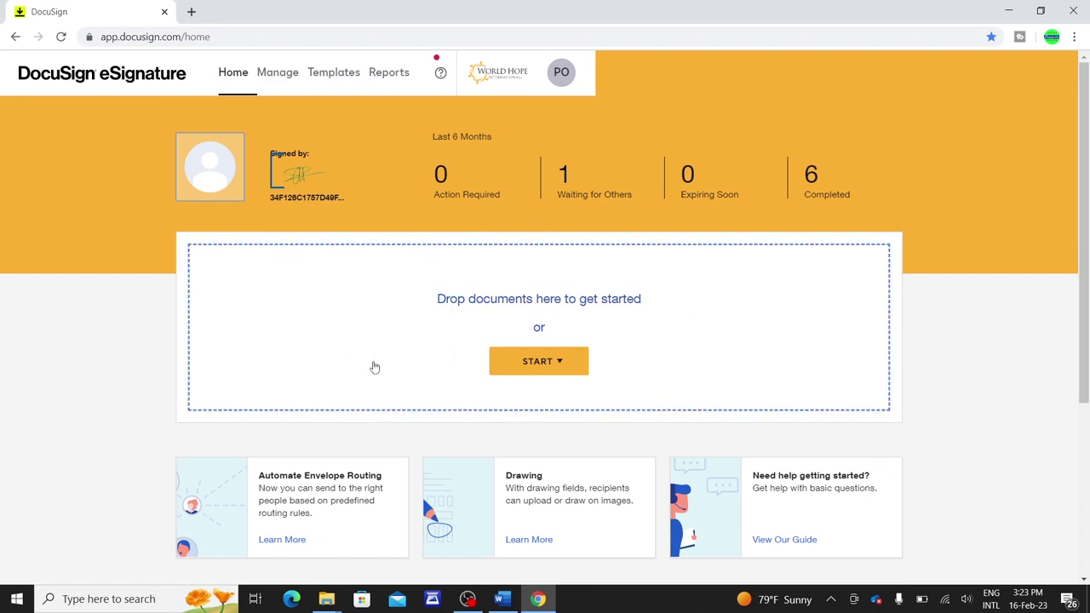
{"action": "left_click_drag", "start_coordinate": [608, 270], "coordinate": [401, 323]}
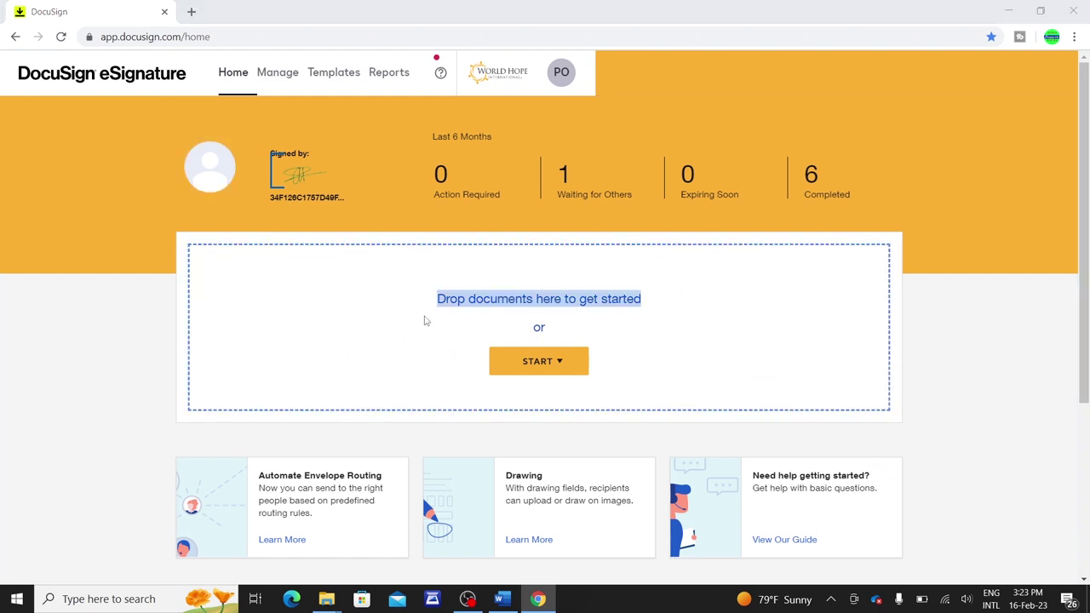
{"action": "left_click", "coordinate": [494, 333]}
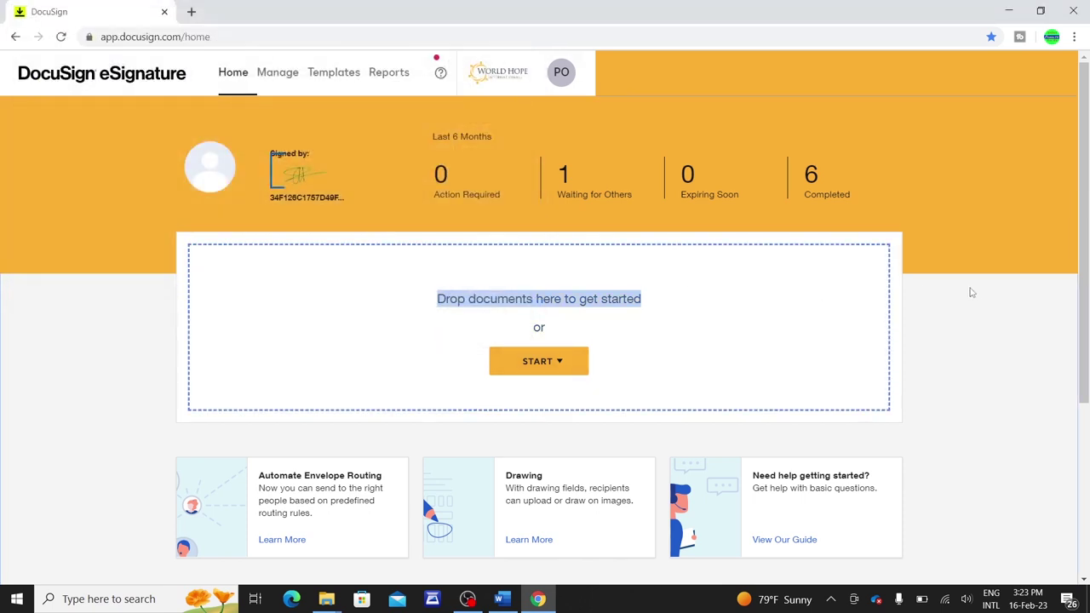
{"action": "left_click", "coordinate": [972, 293]}
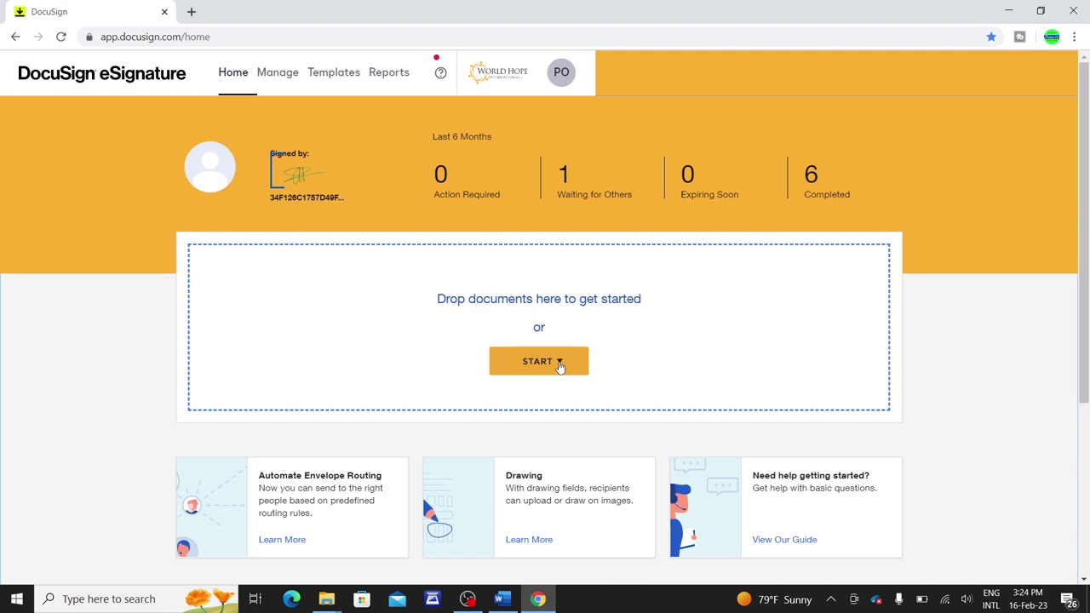
Start a new envelope for sending from the DocuSign home page
{"action": "left_click", "coordinate": [559, 366]}
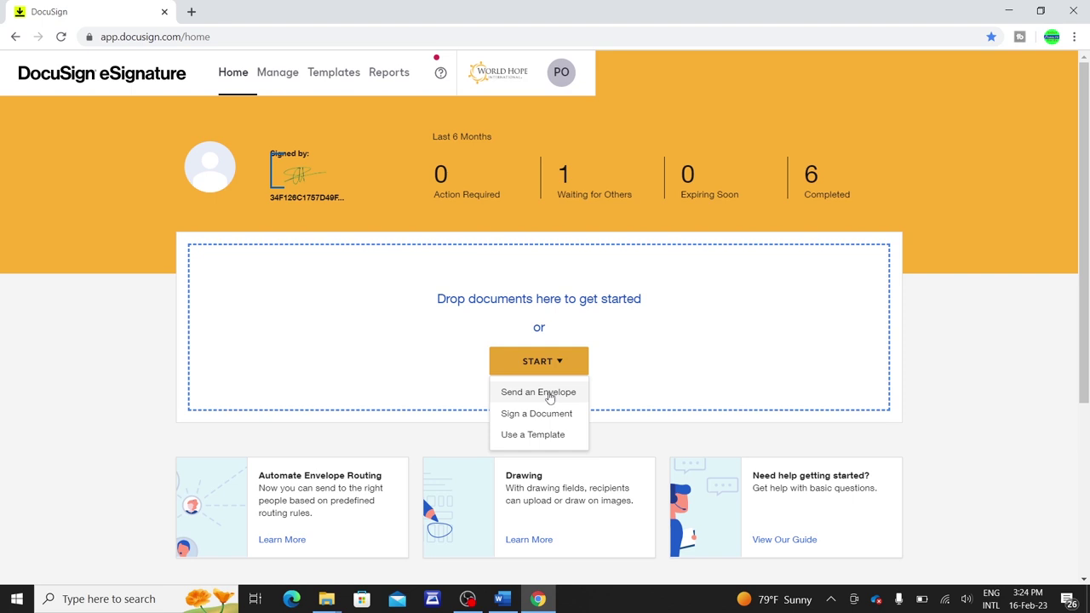
{"action": "left_click", "coordinate": [550, 398]}
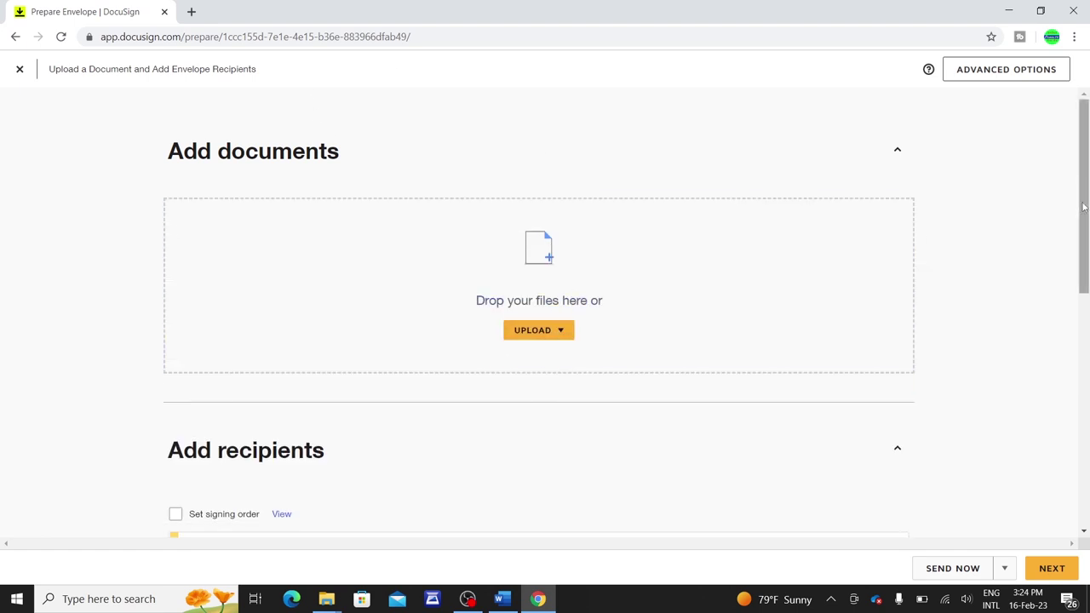
Look over the envelope preparation page and the available sources for uploading documents
{"action": "scroll", "coordinate": [1084, 208], "scroll_direction": "down", "scroll_amount": 1}
{"action": "left_click_drag", "start_coordinate": [1085, 209], "coordinate": [1086, 102]}
{"action": "left_click_drag", "start_coordinate": [1087, 121], "coordinate": [1087, 236]}
{"action": "left_click_drag", "start_coordinate": [1086, 247], "coordinate": [1087, 99]}
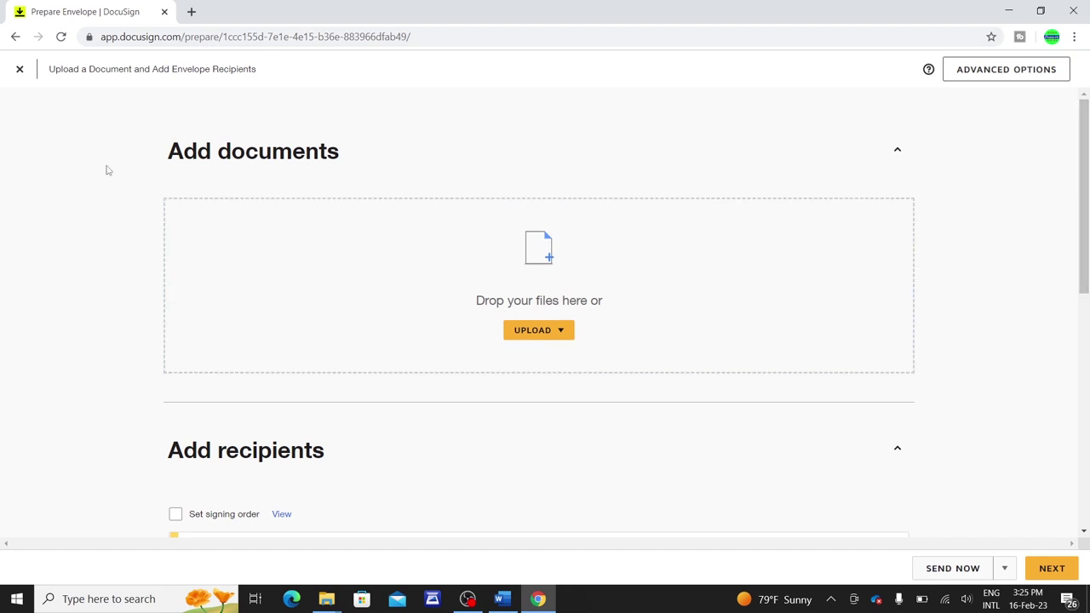
{"action": "left_click", "coordinate": [545, 330]}
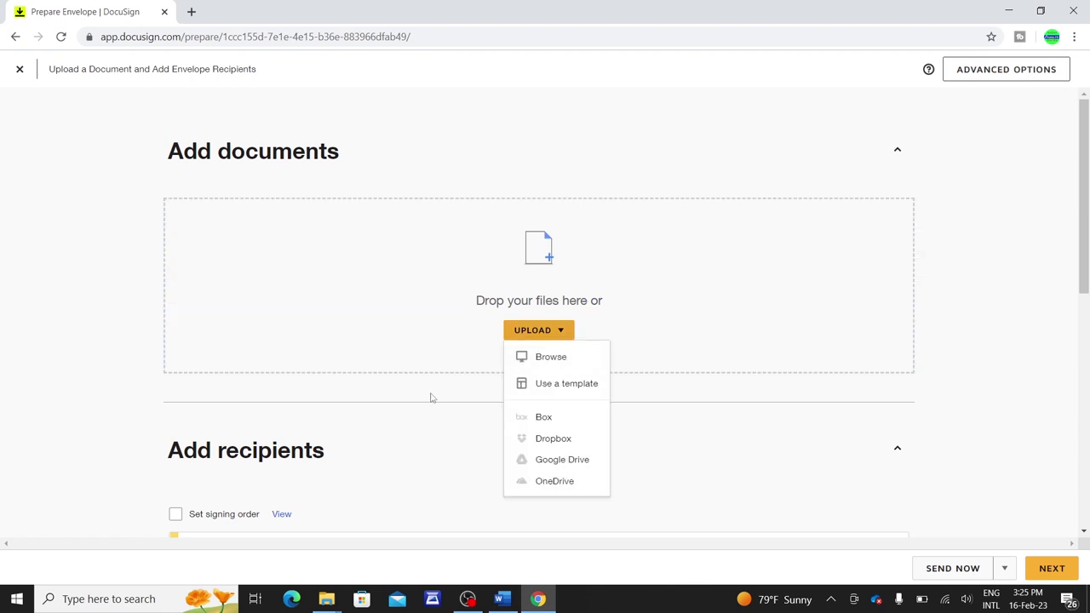
{"action": "left_click", "coordinate": [480, 386]}
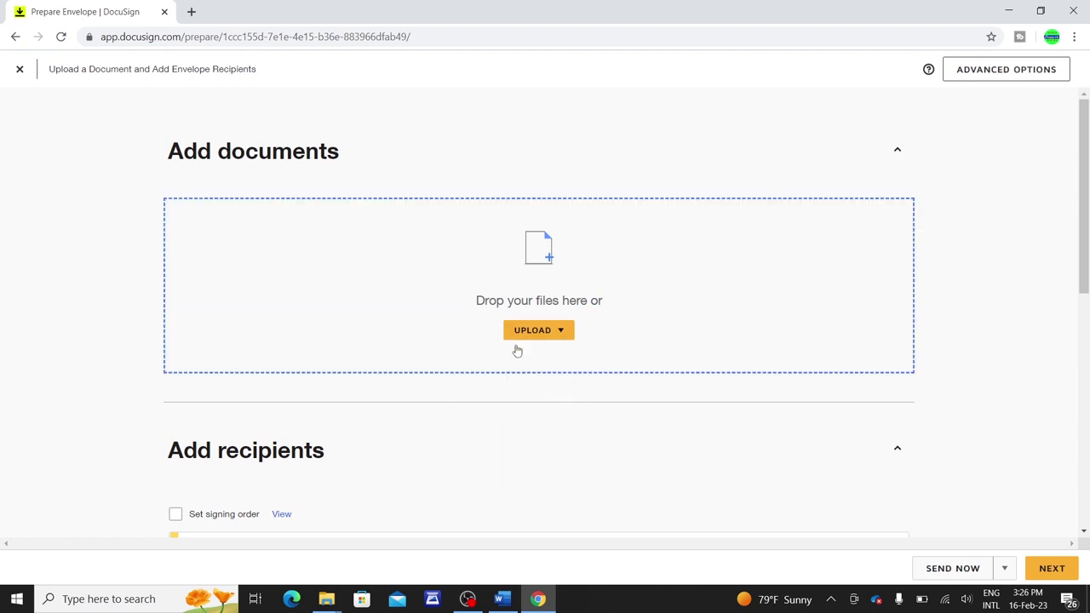
{"action": "left_click", "coordinate": [562, 334]}
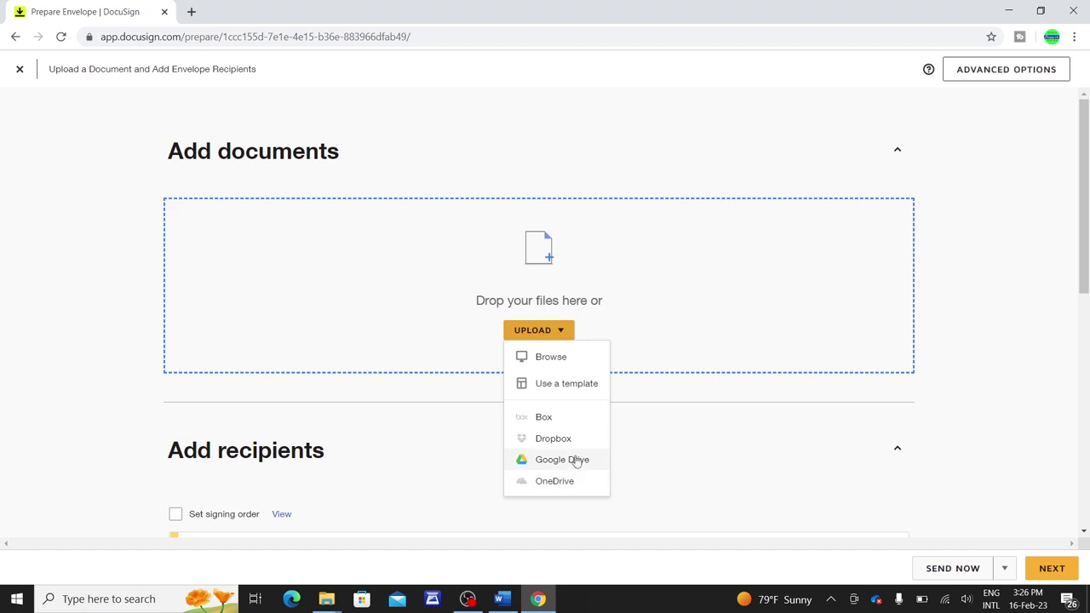
{"action": "left_click", "coordinate": [552, 360]}
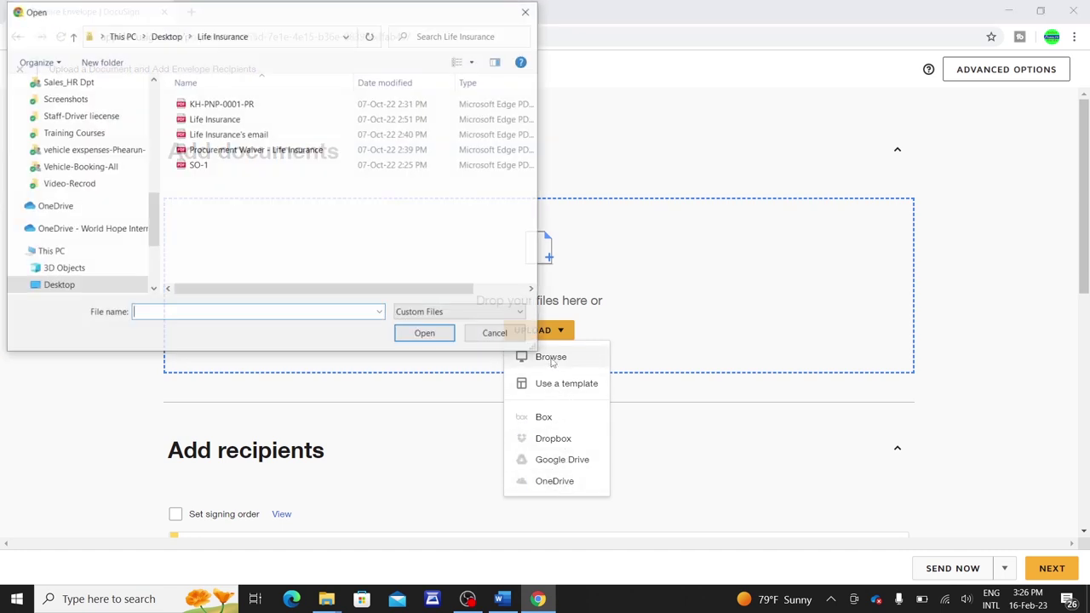
{"action": "left_click", "coordinate": [224, 107]}
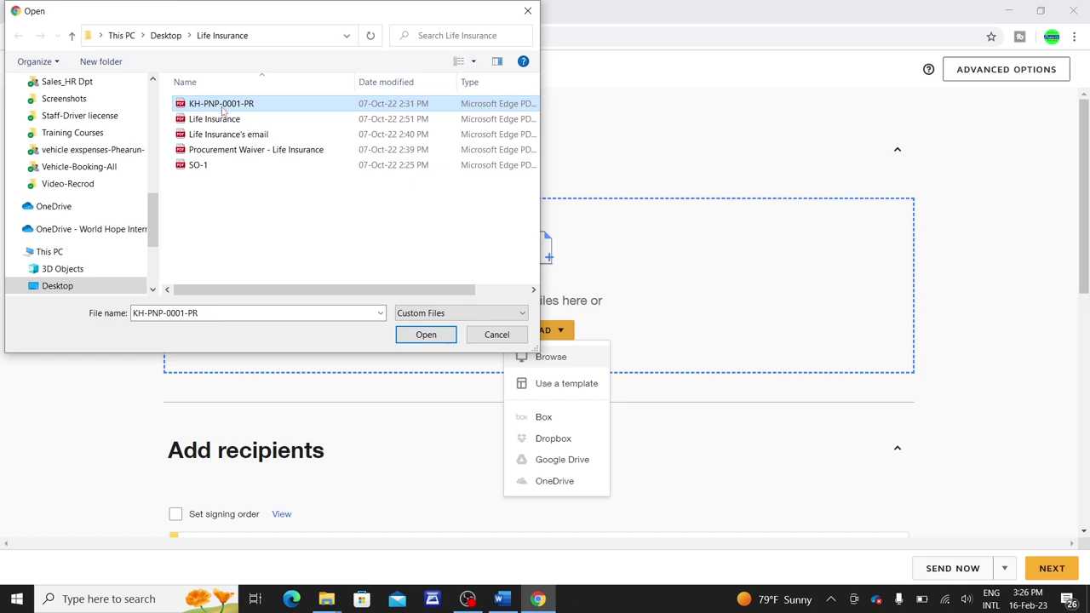
{"action": "left_click", "coordinate": [223, 119], "text": "ctrl"}
{"action": "left_click", "coordinate": [223, 135], "text": "ctrl"}
{"action": "left_click", "coordinate": [223, 150], "text": "ctrl"}
{"action": "left_click", "coordinate": [202, 165], "text": "ctrl"}
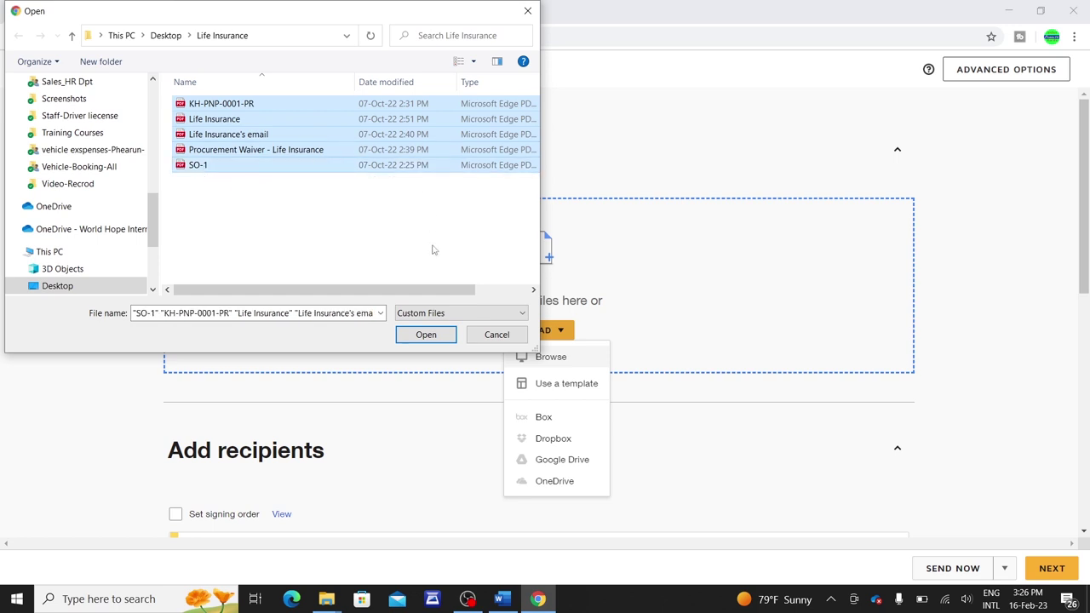
{"action": "left_click", "coordinate": [432, 335]}
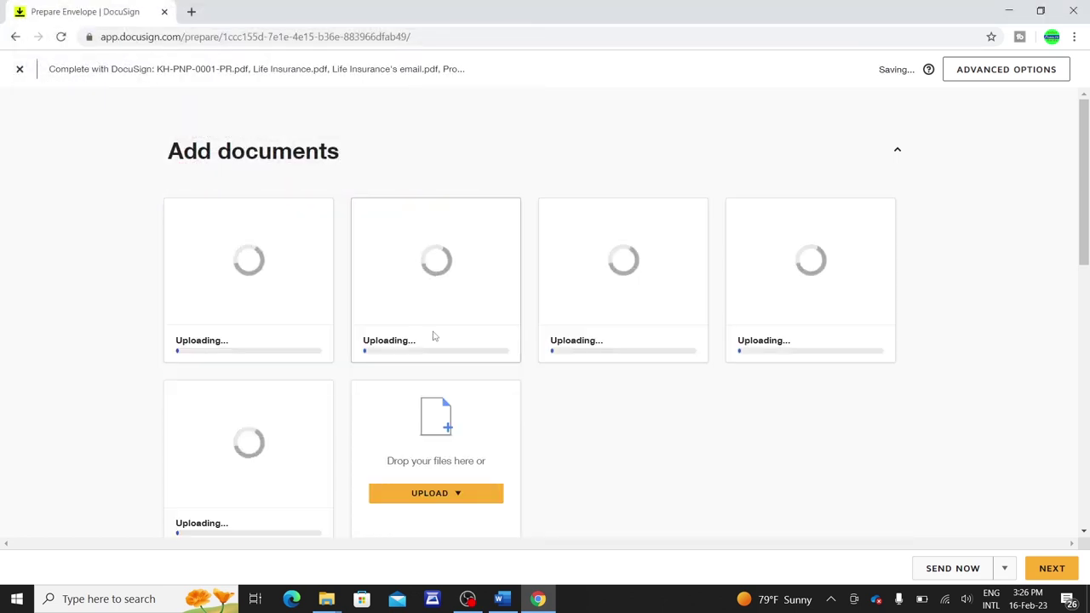
Check the thumbnails of the uploaded documents and the sources for adding more files
{"action": "left_click_drag", "start_coordinate": [1085, 202], "coordinate": [1086, 231]}
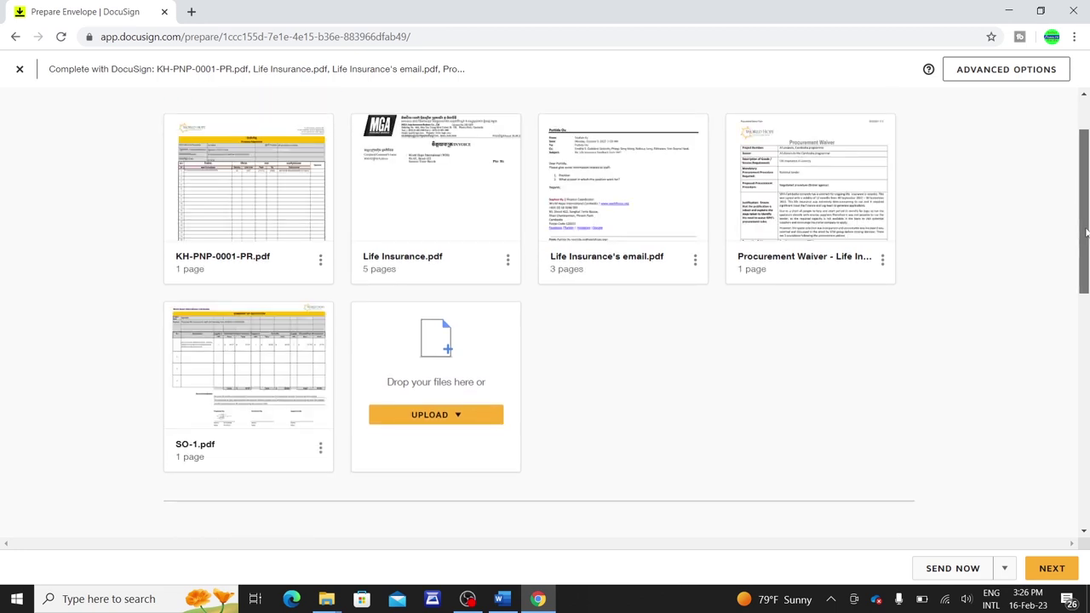
{"action": "mouse_move", "coordinate": [1086, 232]}
{"action": "left_mouse_down"}
{"action": "mouse_move", "coordinate": [1086, 207]}
{"action": "mouse_move", "coordinate": [1086, 247]}
{"action": "left_mouse_up"}
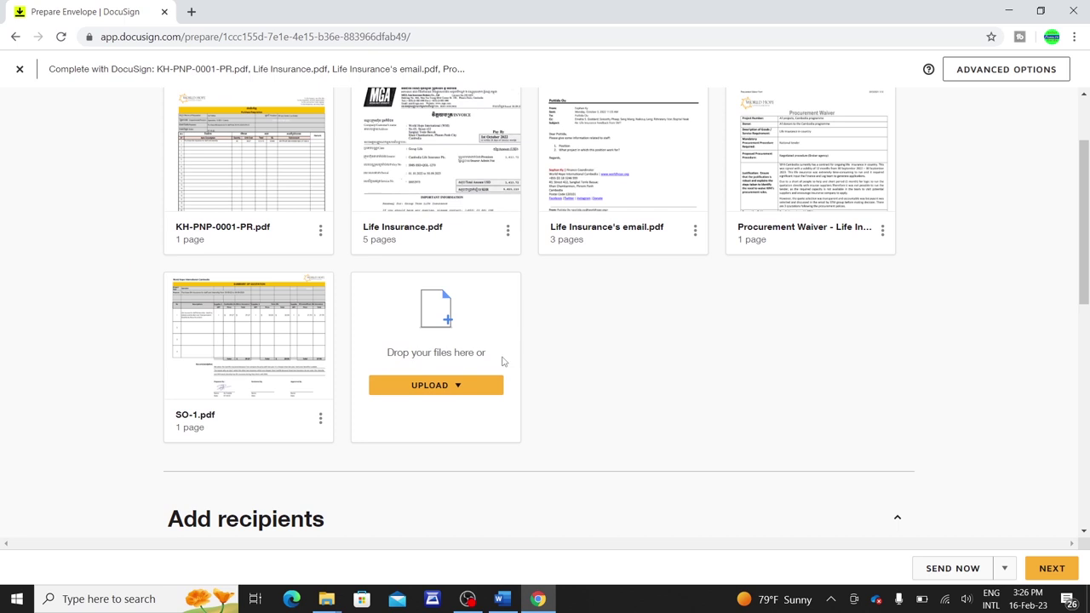
{"action": "left_click", "coordinate": [457, 395]}
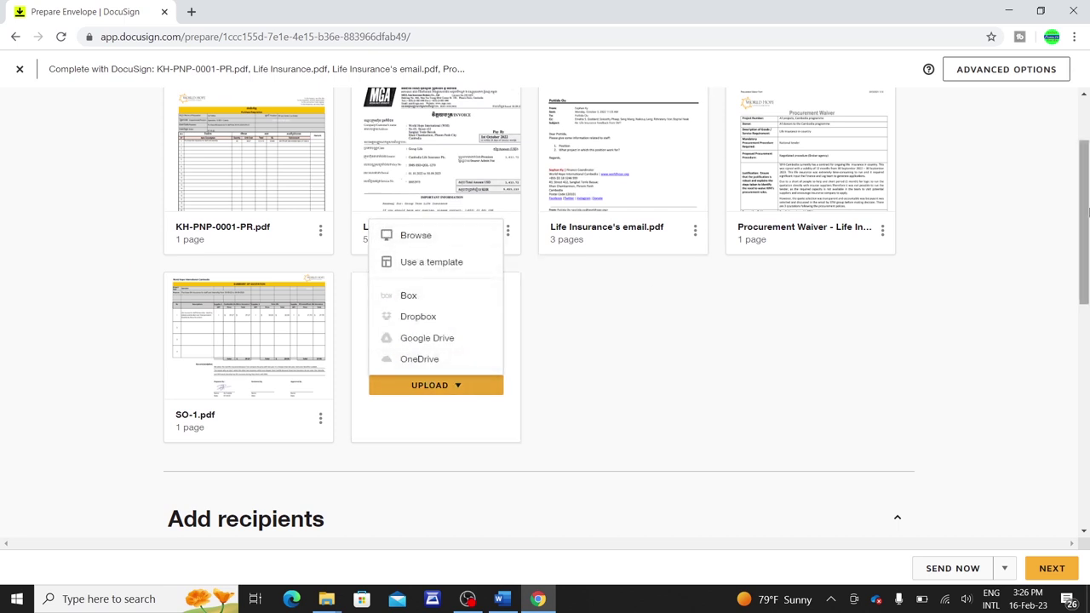
{"action": "left_click", "coordinate": [765, 352]}
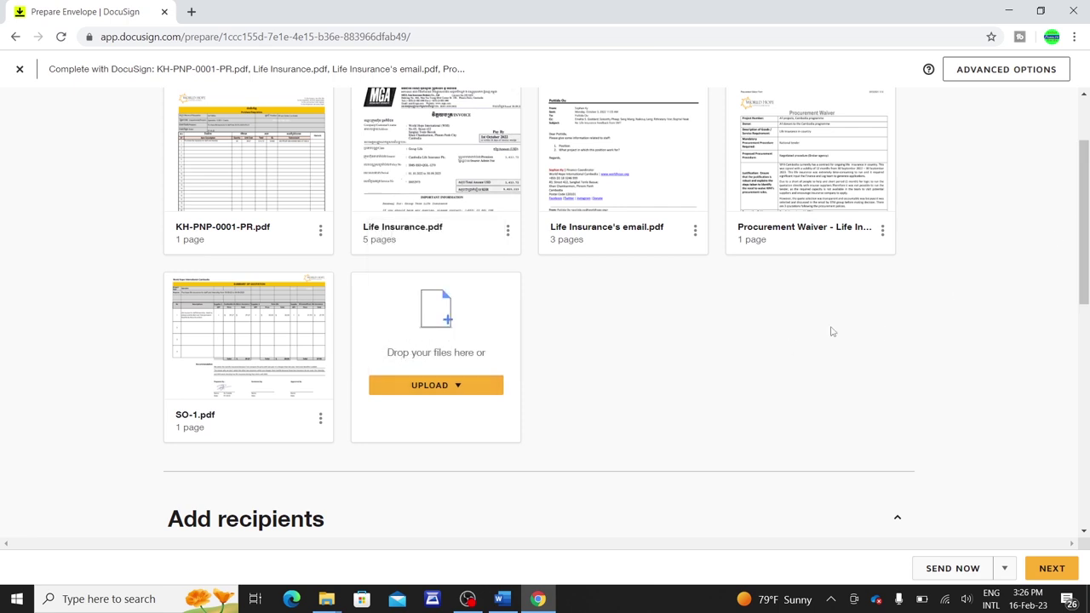
Fill in the first recipient from the suggested contact with e-mail delivery and keep the role as Needs to Sign
{"action": "left_click_drag", "start_coordinate": [1085, 252], "coordinate": [1081, 359]}
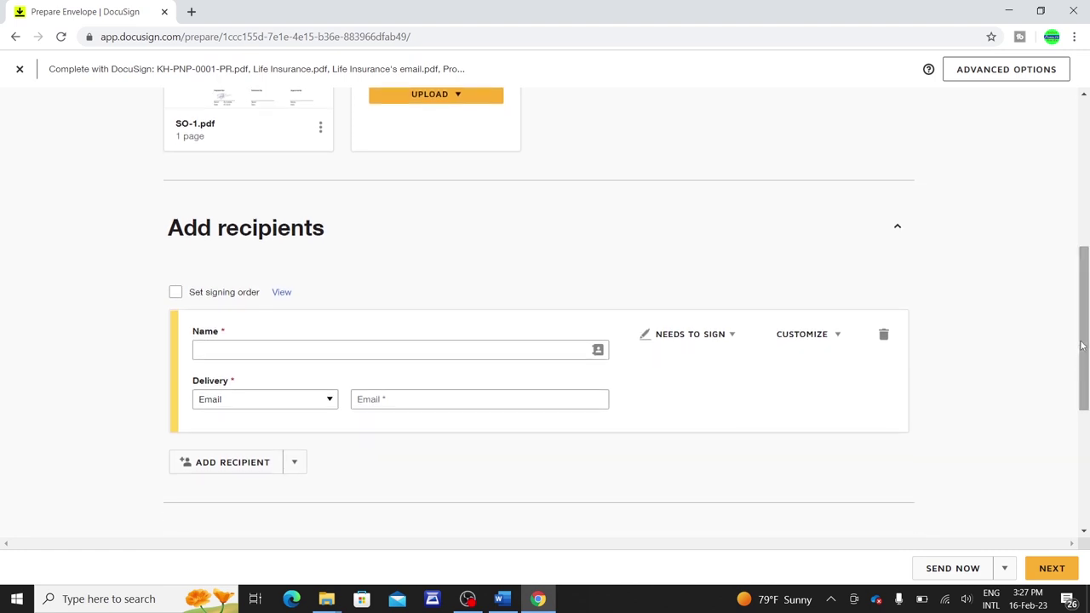
{"action": "left_click_drag", "start_coordinate": [1086, 277], "coordinate": [1086, 300]}
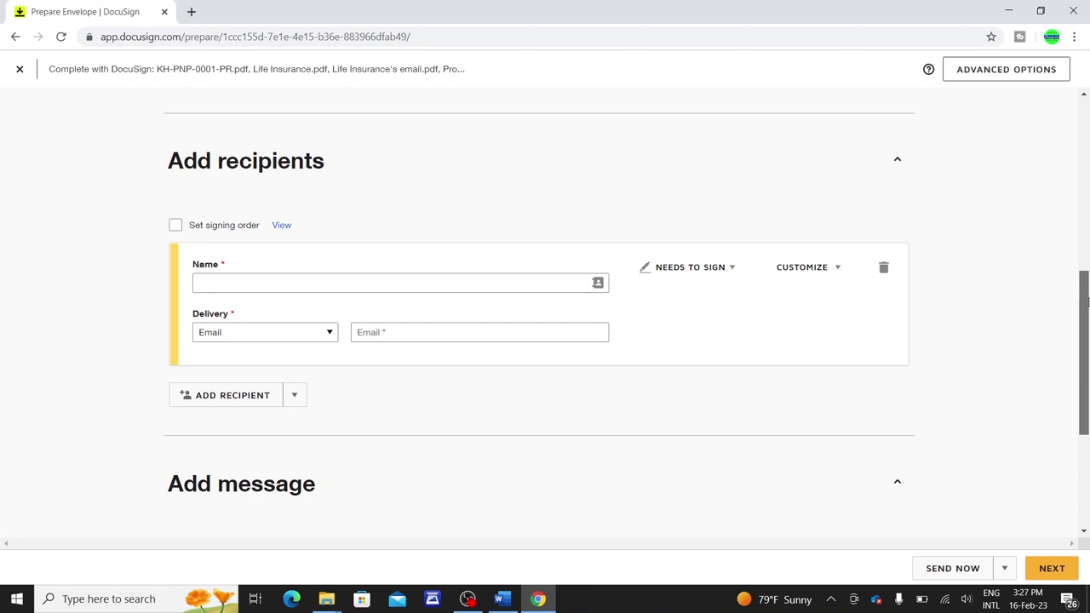
{"action": "left_click_drag", "start_coordinate": [1086, 300], "coordinate": [1085, 293]}
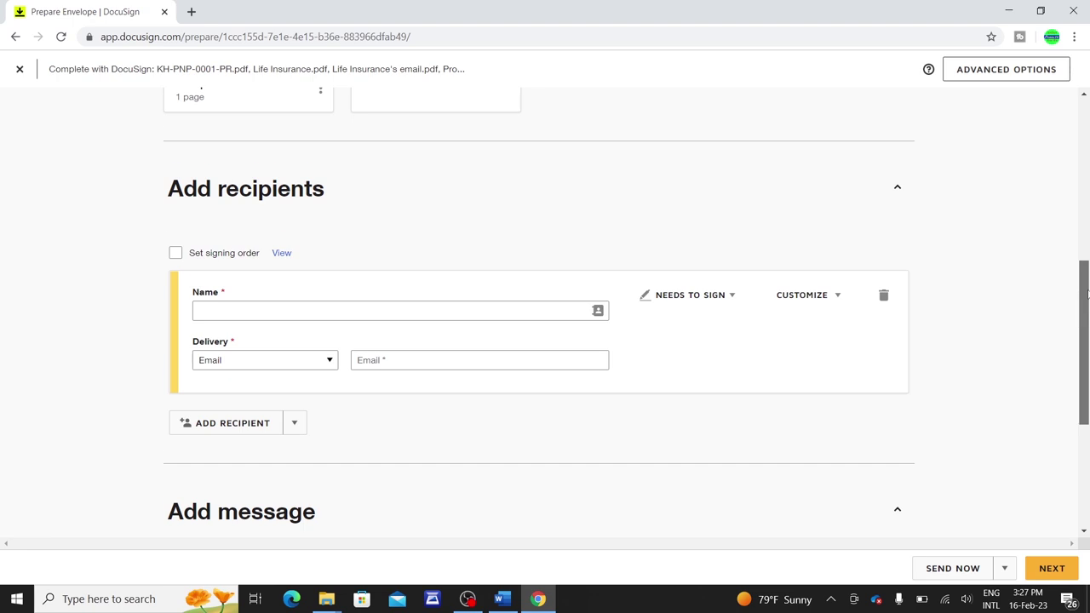
{"action": "left_click_drag", "start_coordinate": [1086, 293], "coordinate": [1086, 304]}
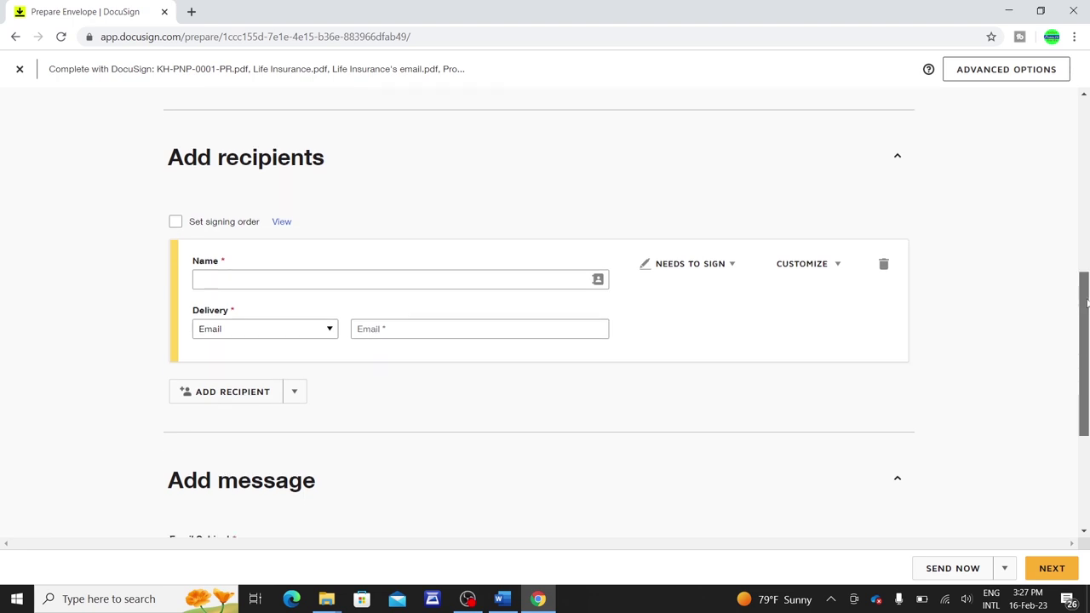
{"action": "left_click", "coordinate": [352, 272]}
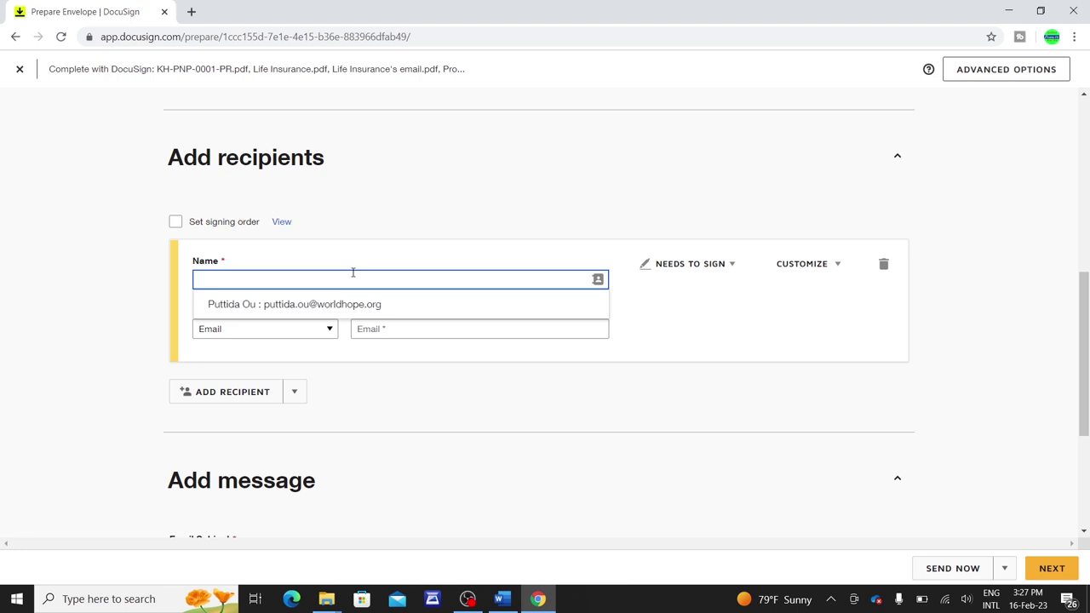
{"action": "type", "text": "pise"}
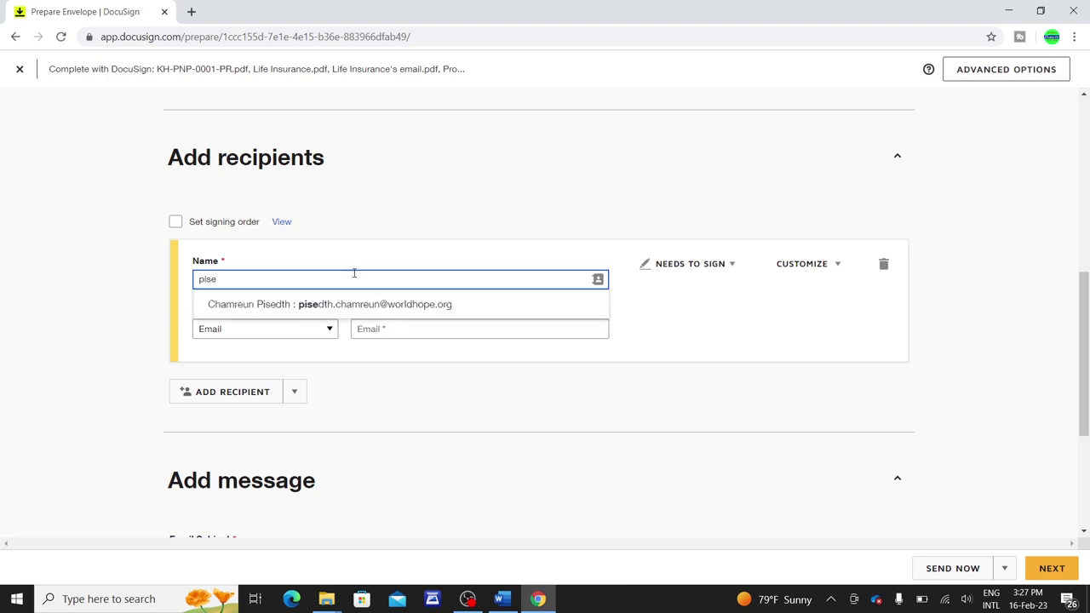
{"action": "left_click", "coordinate": [355, 305]}
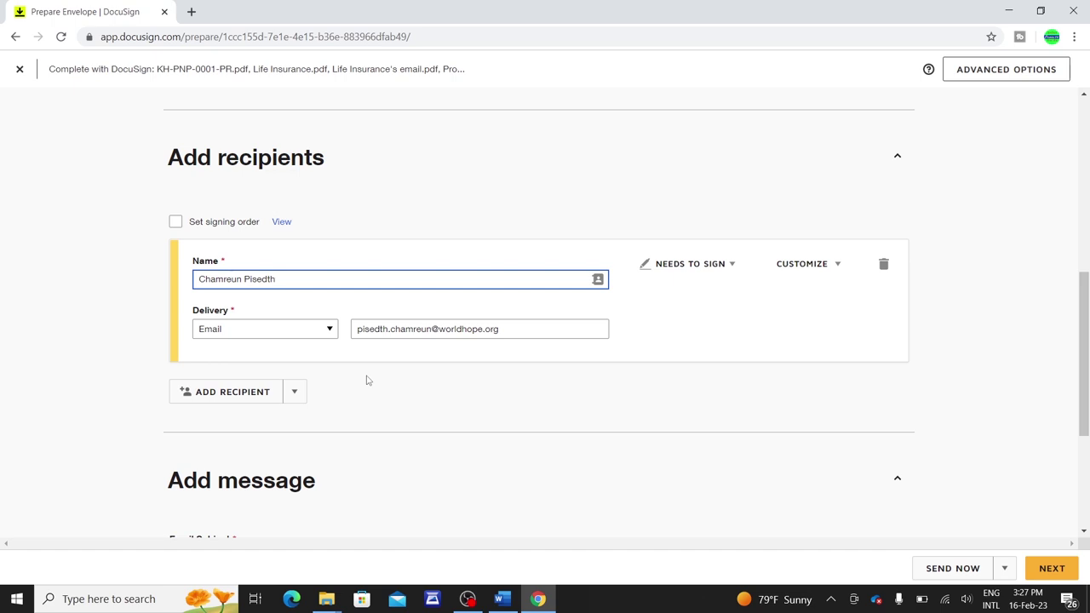
{"action": "left_click", "coordinate": [733, 266]}
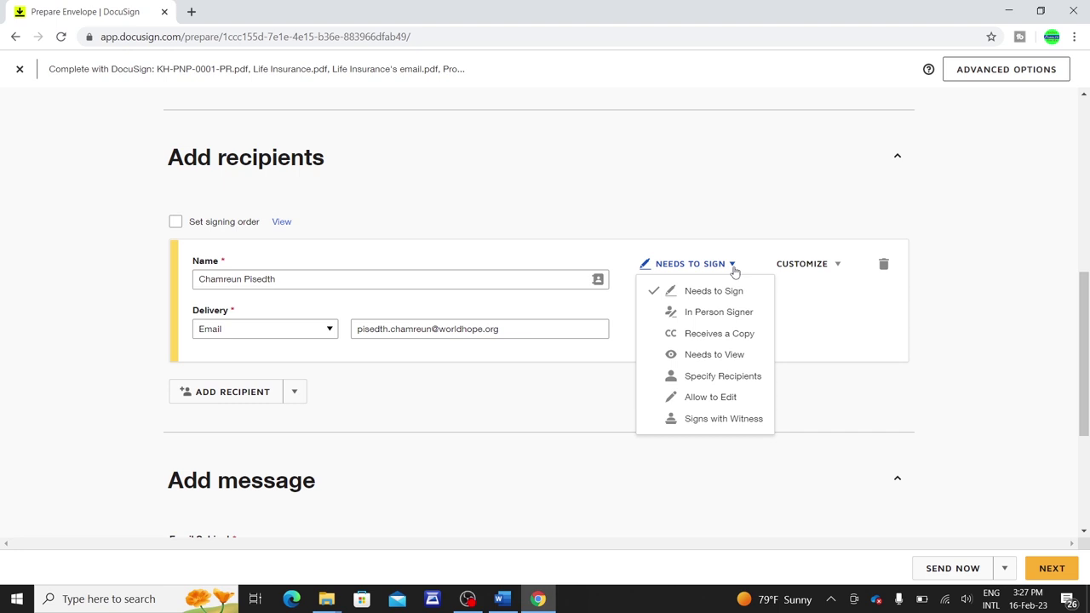
{"action": "left_click", "coordinate": [715, 293]}
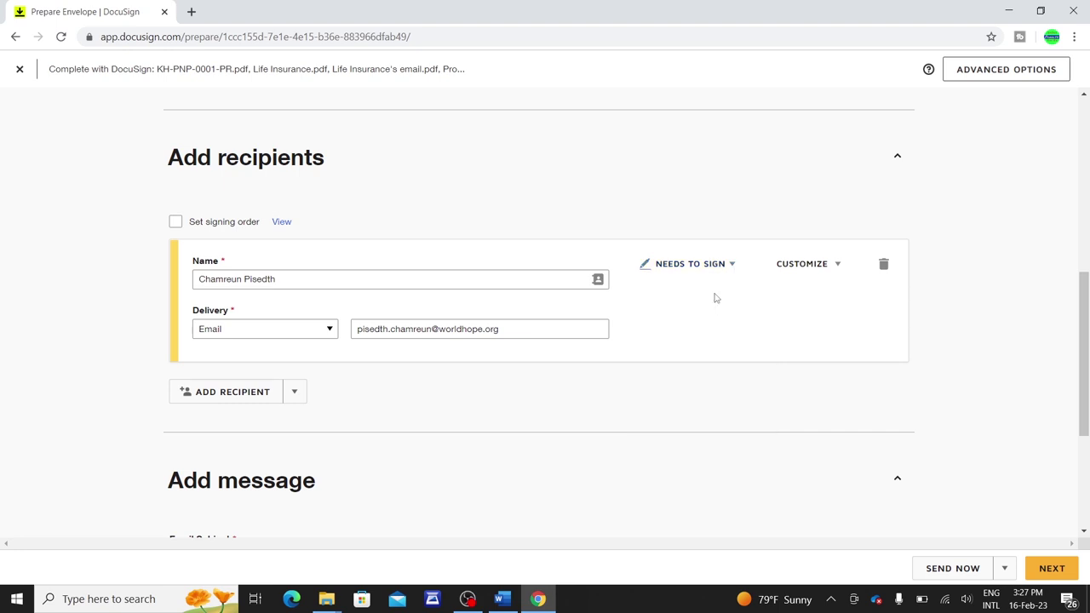
Add a second recipient to the envelope using the suggested contact
{"action": "scroll", "coordinate": [713, 313], "scroll_direction": "down", "scroll_amount": 1}
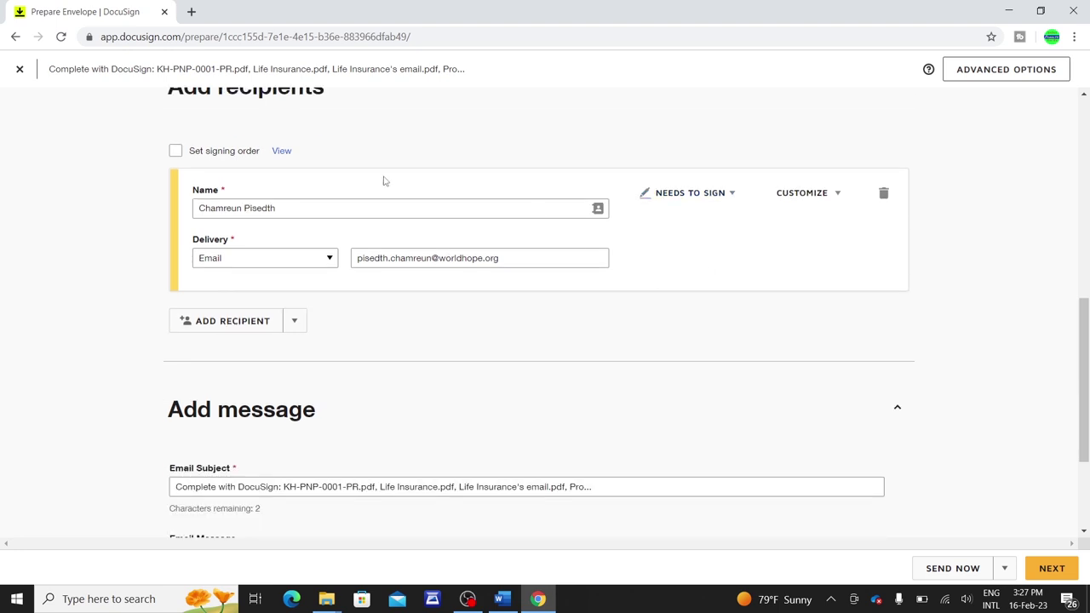
{"action": "scroll", "coordinate": [254, 171], "scroll_direction": "up", "scroll_amount": 1}
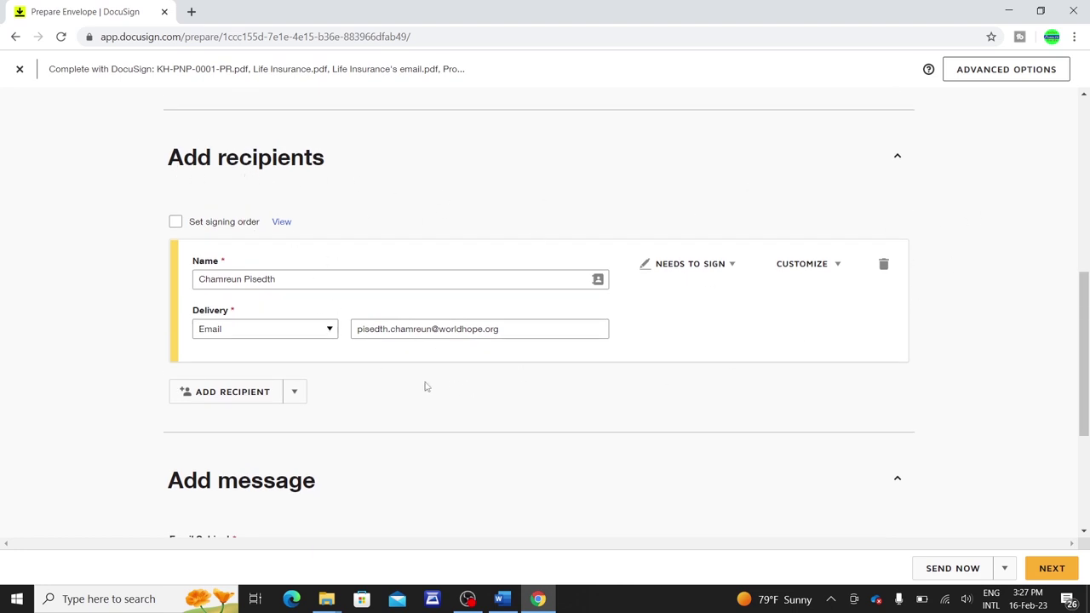
{"action": "left_click", "coordinate": [182, 393]}
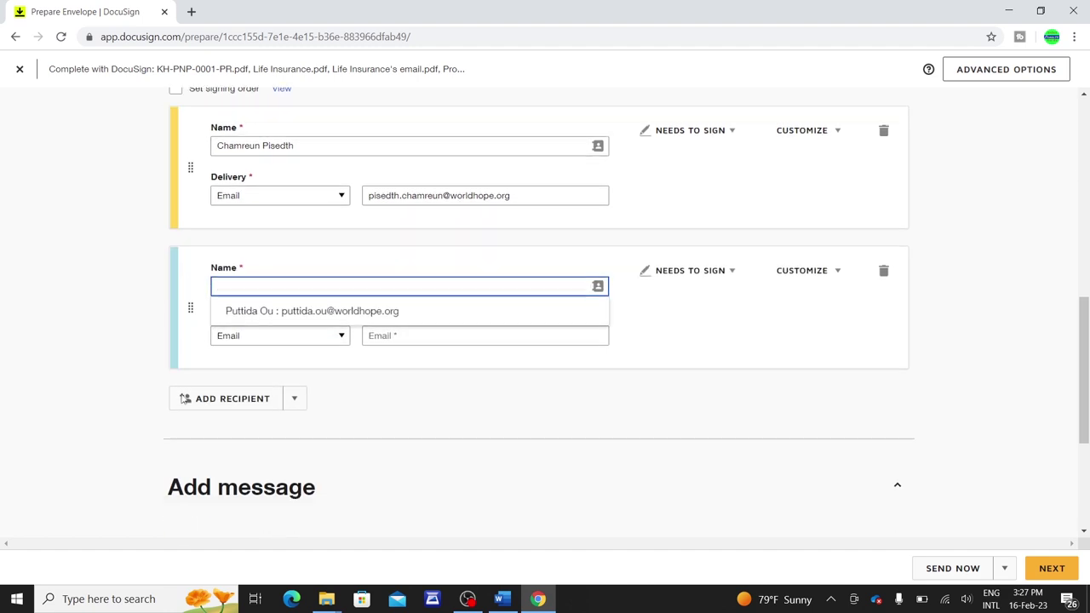
{"action": "left_click", "coordinate": [287, 305]}
Preview KH-PNP-0001-PR.pdf and examine its signature area for the preparer, checker and approver
{"action": "scroll", "coordinate": [110, 318], "scroll_direction": "up", "scroll_amount": 5}
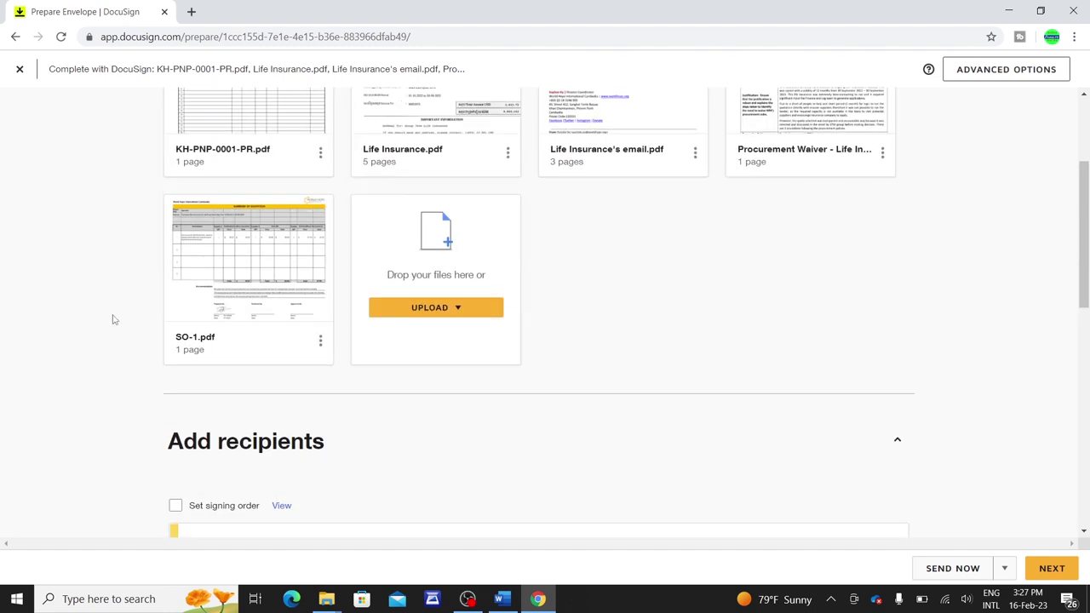
{"action": "scroll", "coordinate": [281, 162], "scroll_direction": "up", "scroll_amount": 1}
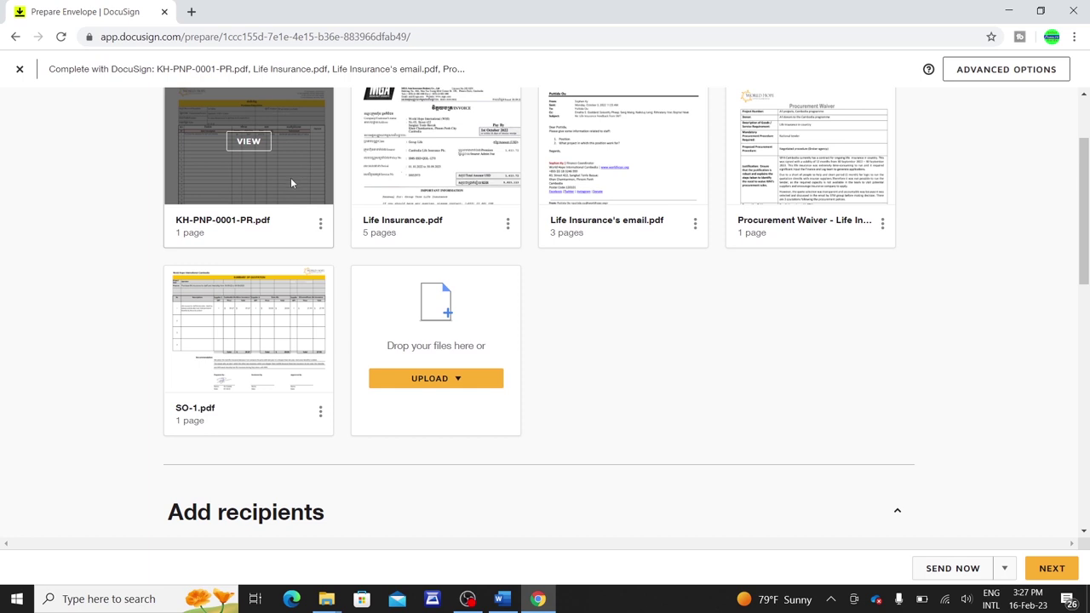
{"action": "left_click", "coordinate": [250, 142]}
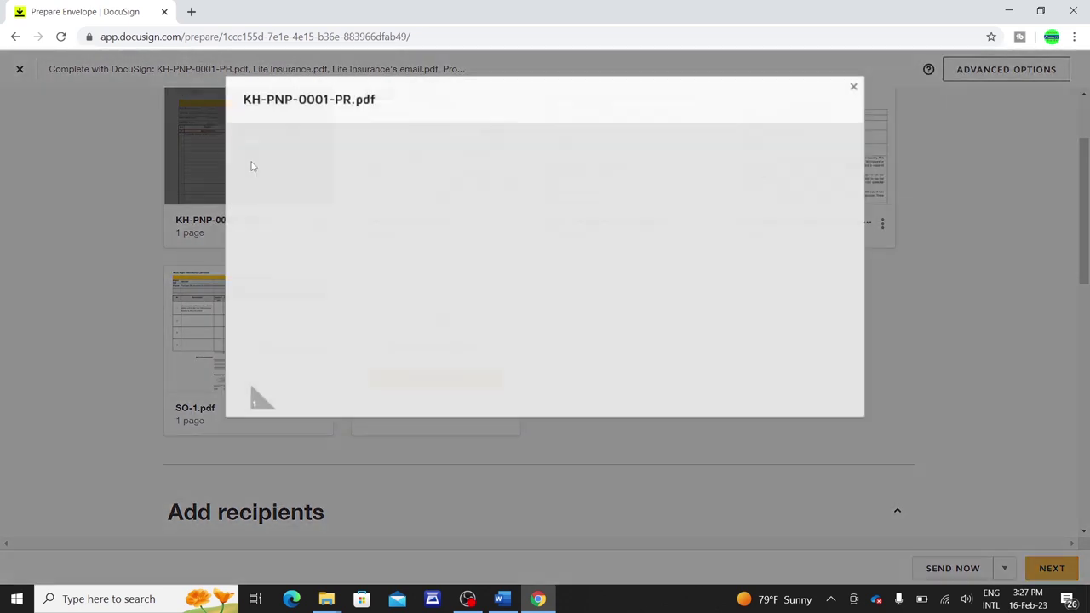
{"action": "scroll", "coordinate": [550, 247], "scroll_direction": "down", "scroll_amount": 10}
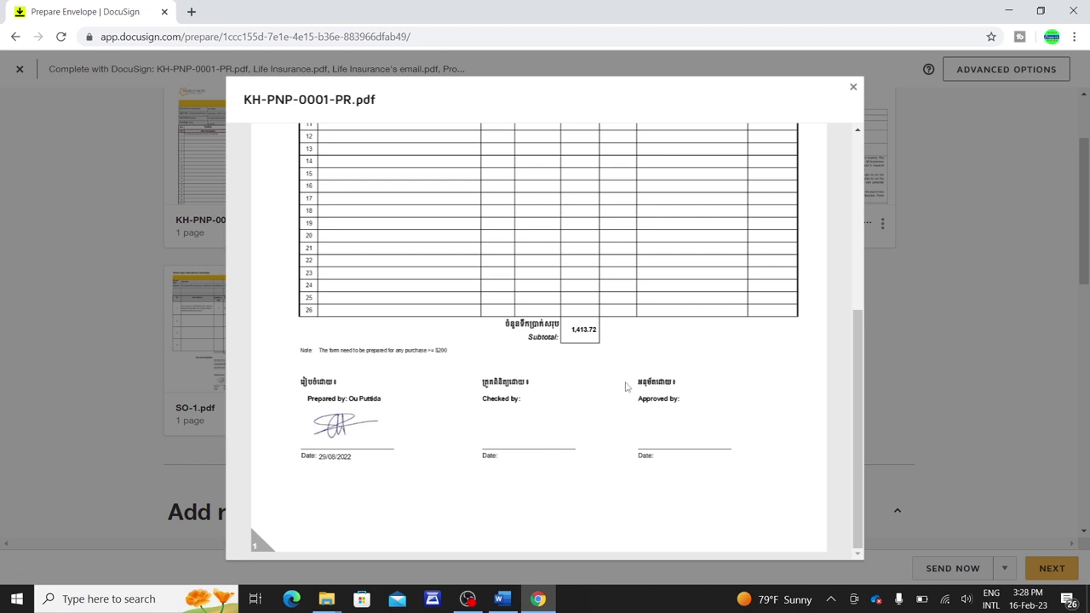
{"action": "left_click", "coordinate": [854, 87]}
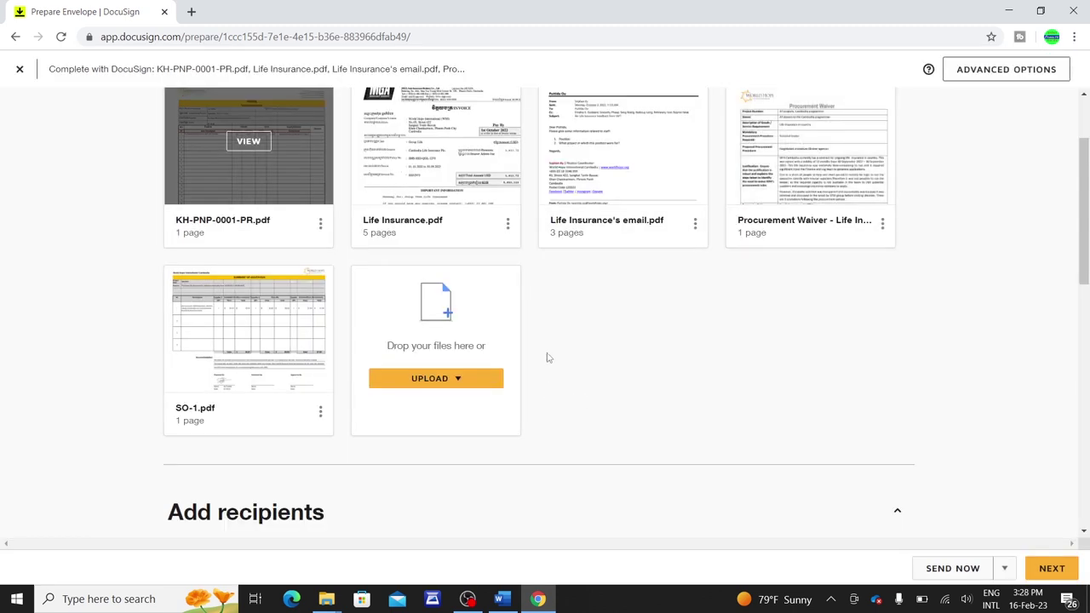
Add a third recipient to the envelope by searching for the name and choosing the suggested contact
{"action": "scroll", "coordinate": [550, 374], "scroll_direction": "down", "scroll_amount": 3}
{"action": "scroll", "coordinate": [490, 330], "scroll_direction": "down", "scroll_amount": 3}
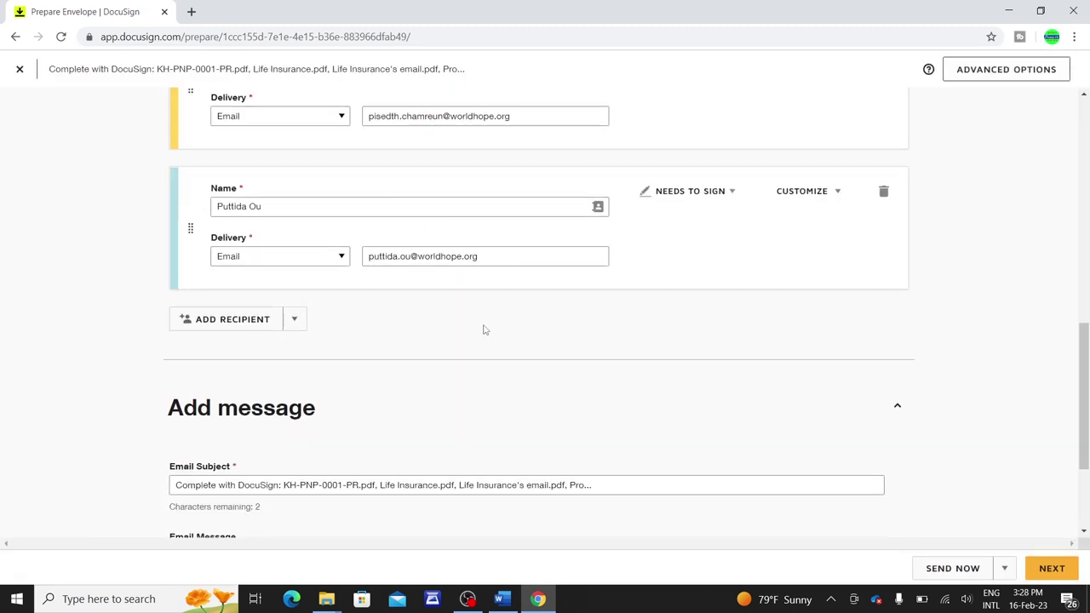
{"action": "scroll", "coordinate": [484, 330], "scroll_direction": "up", "scroll_amount": 1}
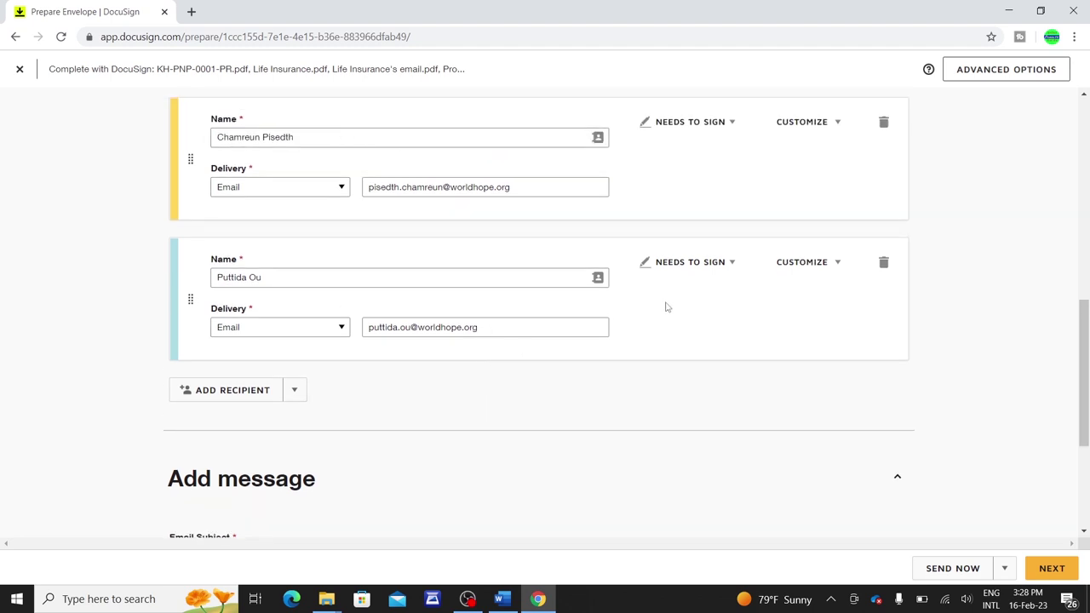
{"action": "scroll", "coordinate": [373, 381], "scroll_direction": "down", "scroll_amount": 1}
{"action": "left_click", "coordinate": [185, 322]}
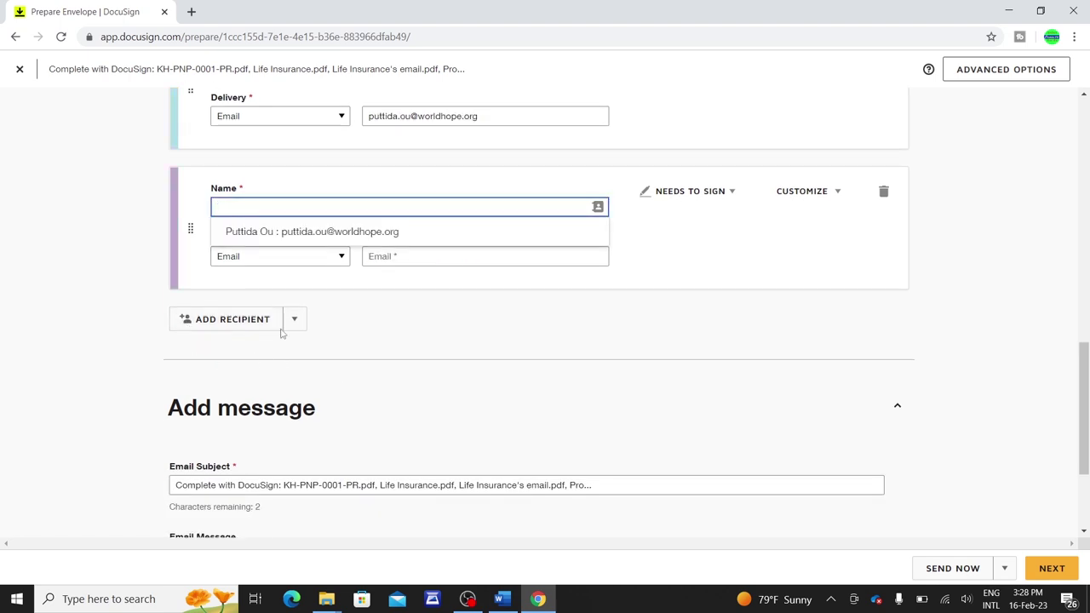
{"action": "scroll", "coordinate": [417, 329], "scroll_direction": "up", "scroll_amount": 1}
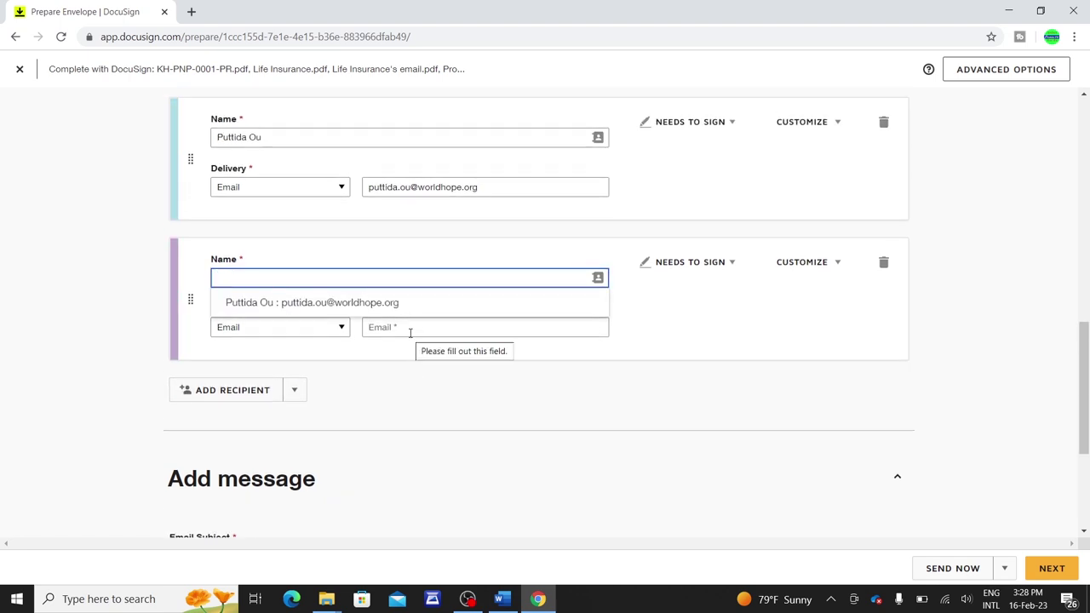
{"action": "type", "text": "bo"}
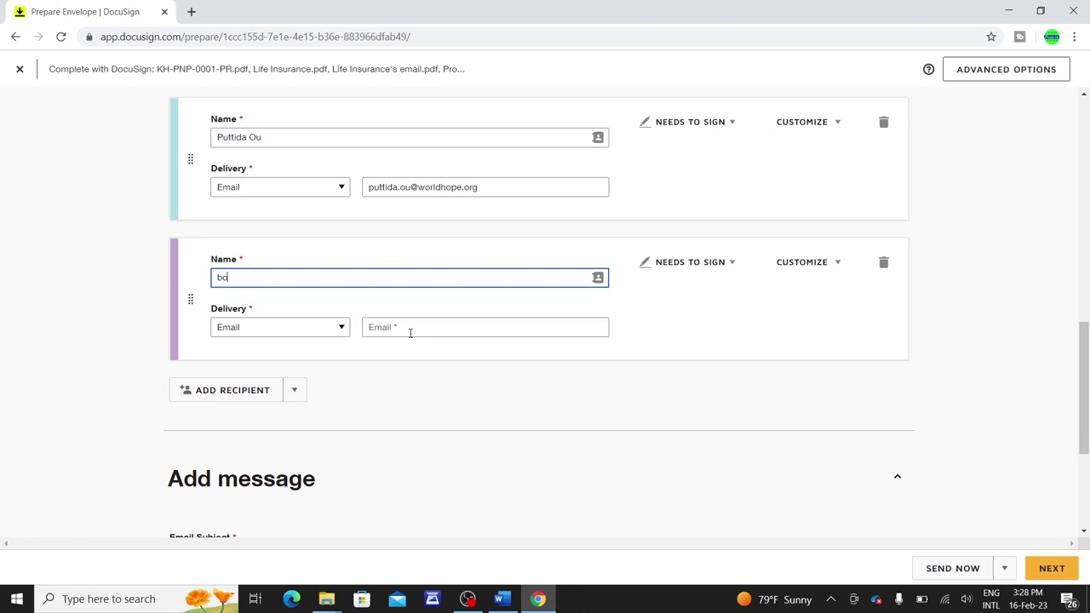
{"action": "type", "text": "ph"}
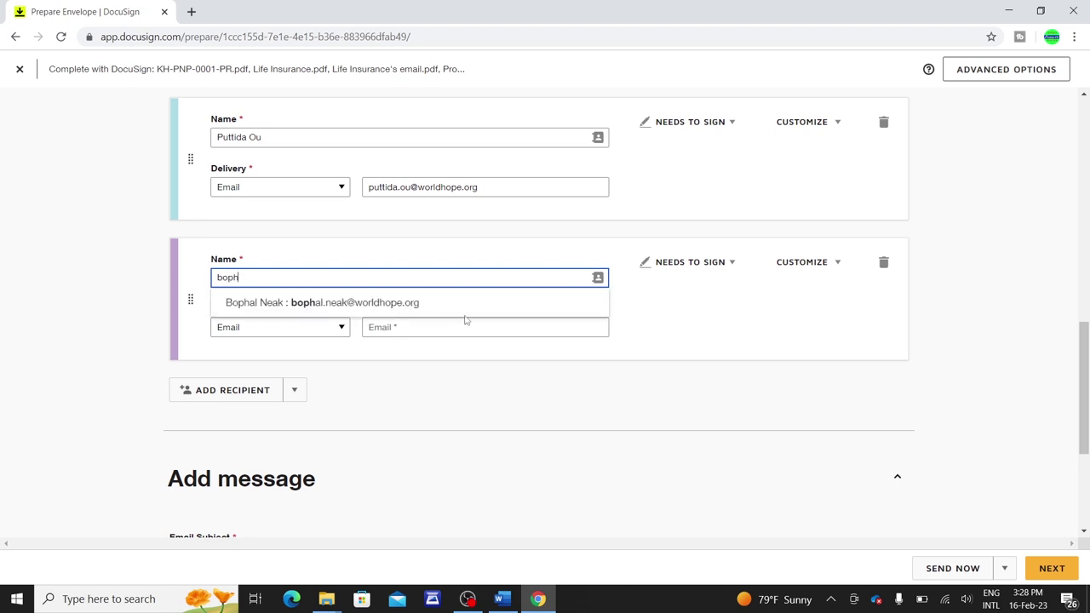
{"action": "left_click", "coordinate": [421, 305]}
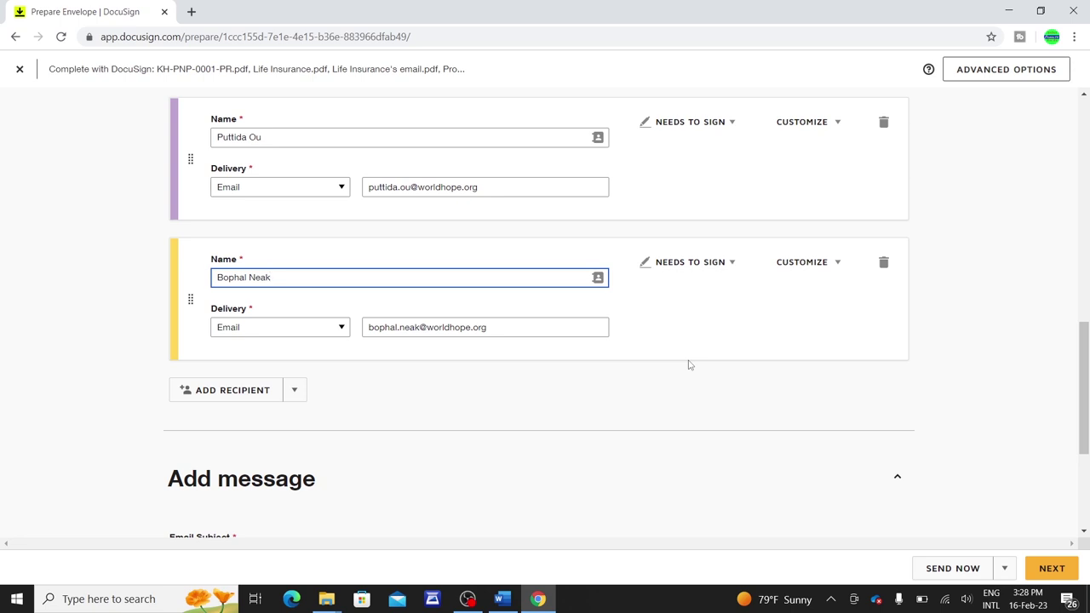
Change the third recipient's role to Receives a Copy and review the list of recipients
{"action": "left_click", "coordinate": [723, 264]}
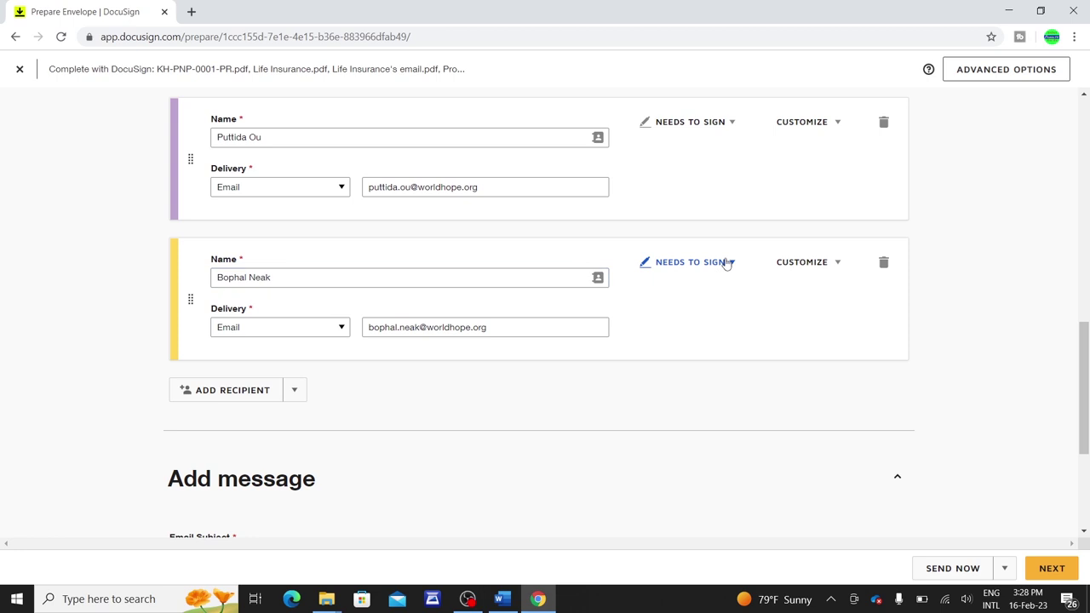
{"action": "left_click", "coordinate": [705, 339]}
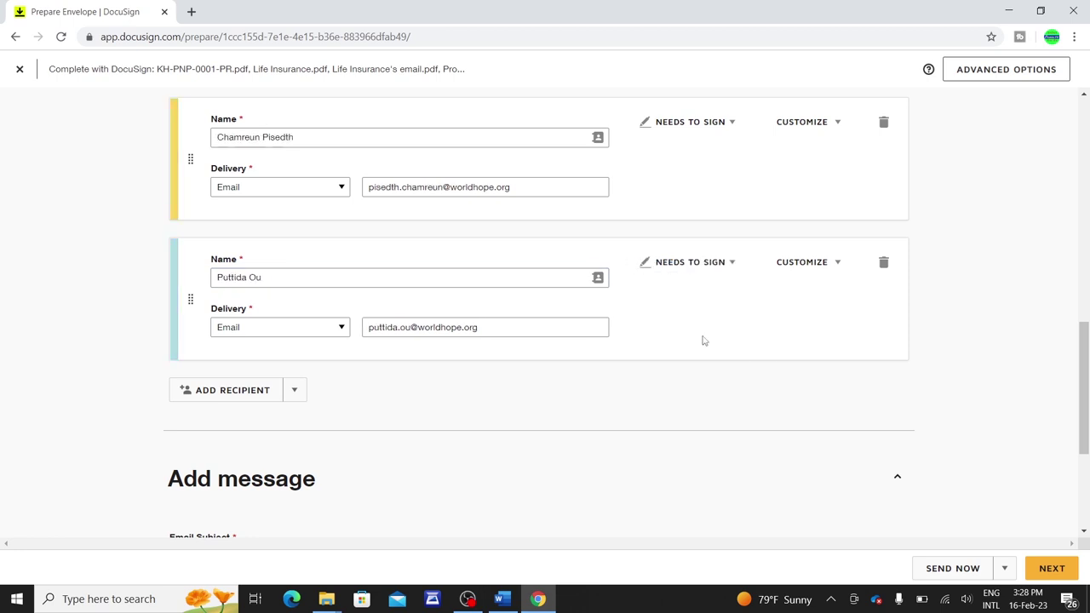
{"action": "scroll", "coordinate": [720, 309], "scroll_direction": "up", "scroll_amount": 3}
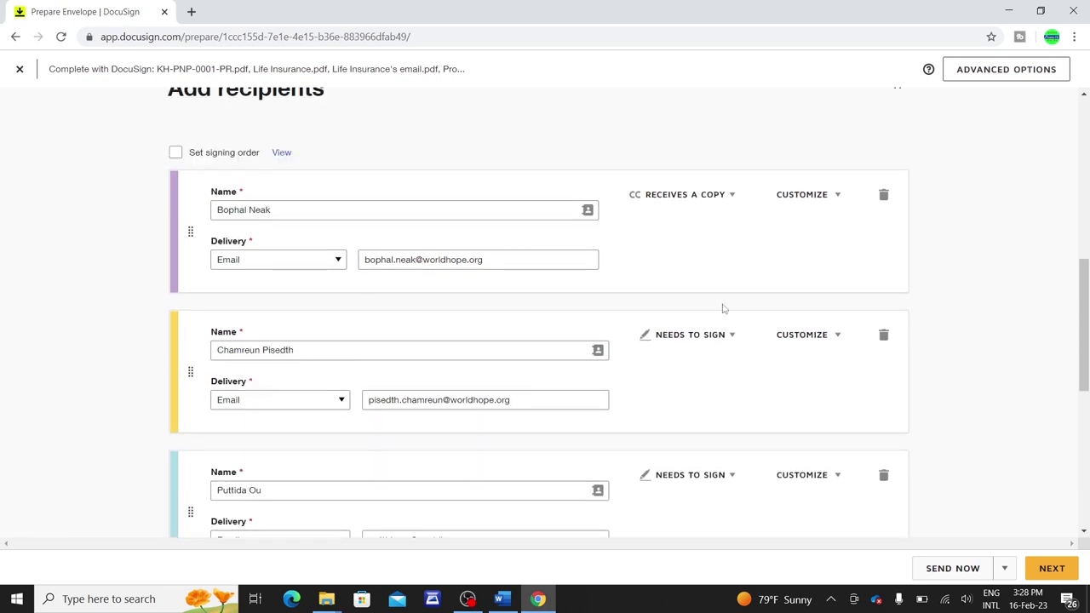
{"action": "left_click_drag", "start_coordinate": [1085, 284], "coordinate": [1086, 322]}
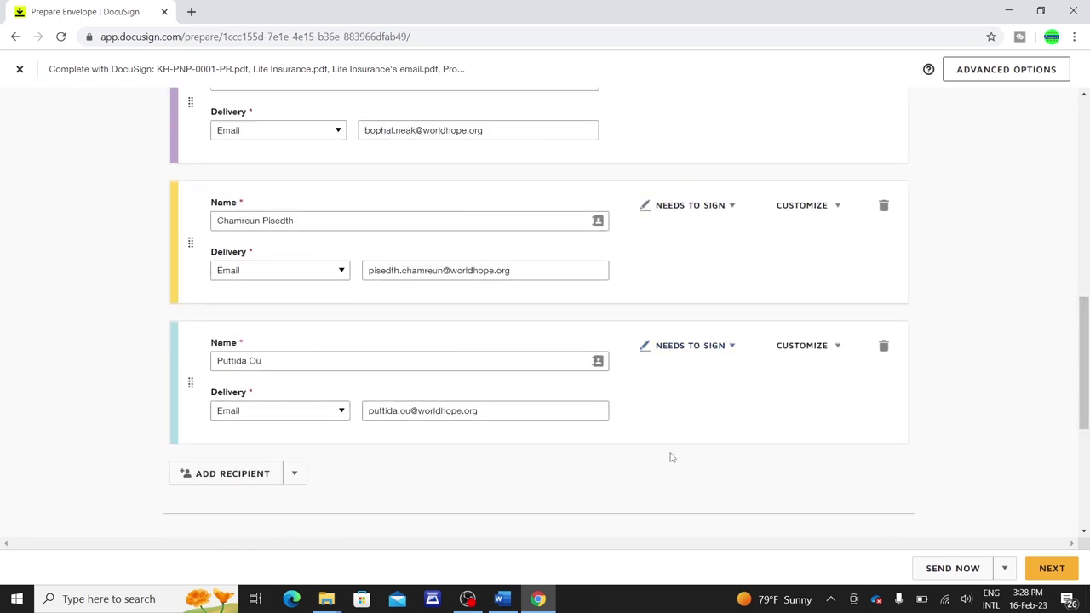
{"action": "left_click_drag", "start_coordinate": [1086, 409], "coordinate": [1085, 346]}
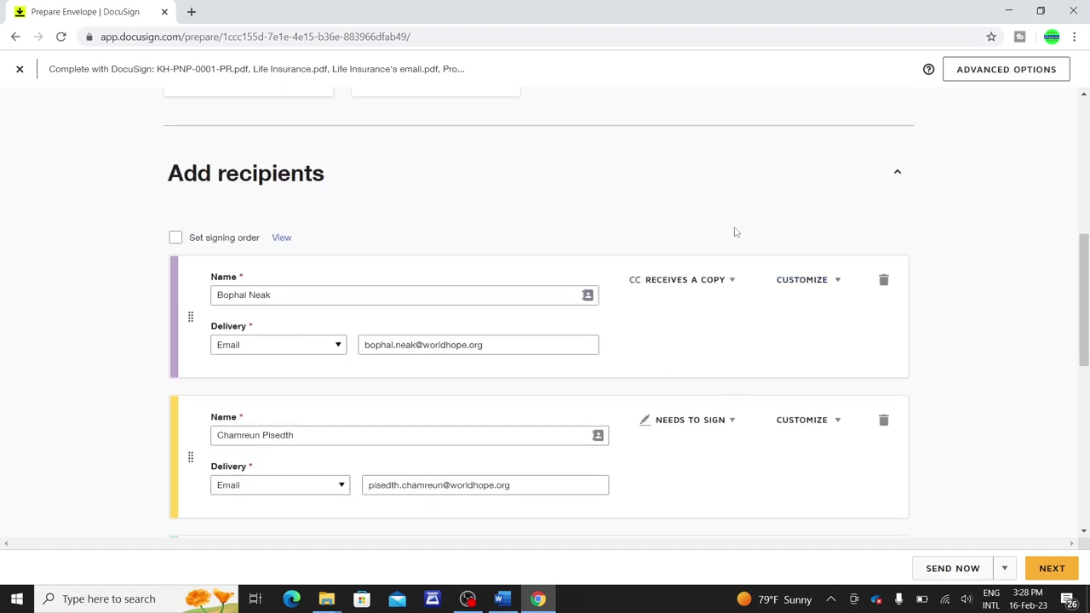
{"action": "left_click_drag", "start_coordinate": [1085, 266], "coordinate": [1087, 304]}
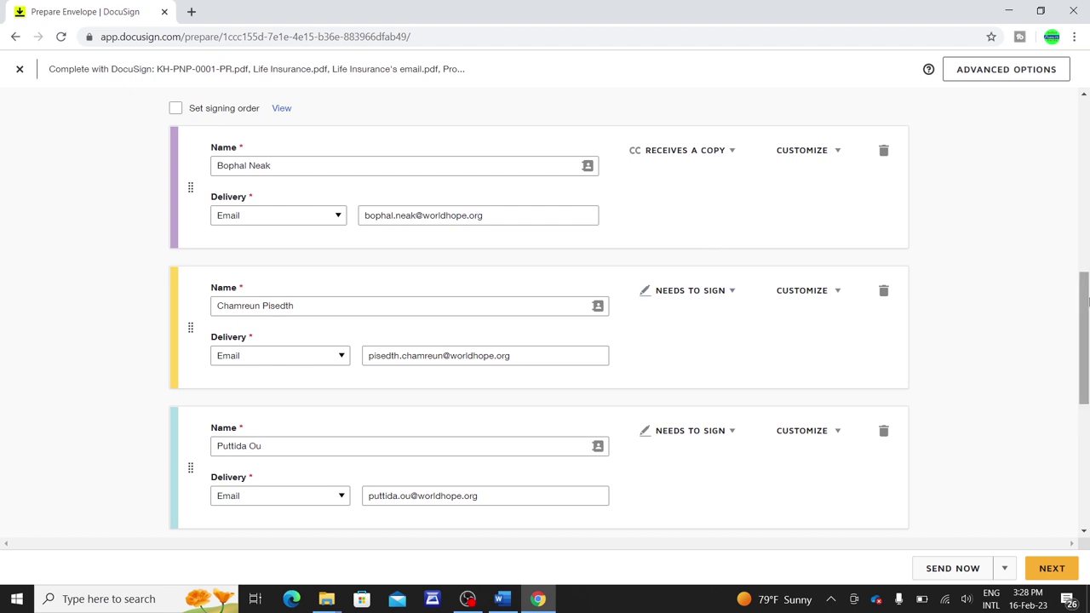
{"action": "mouse_move", "coordinate": [1087, 312]}
{"action": "left_mouse_down"}
{"action": "mouse_move", "coordinate": [1087, 275]}
{"action": "mouse_move", "coordinate": [1086, 338]}
{"action": "mouse_move", "coordinate": [1086, 309]}
{"action": "left_mouse_up"}
{"action": "left_click_drag", "start_coordinate": [1085, 308], "coordinate": [1085, 271]}
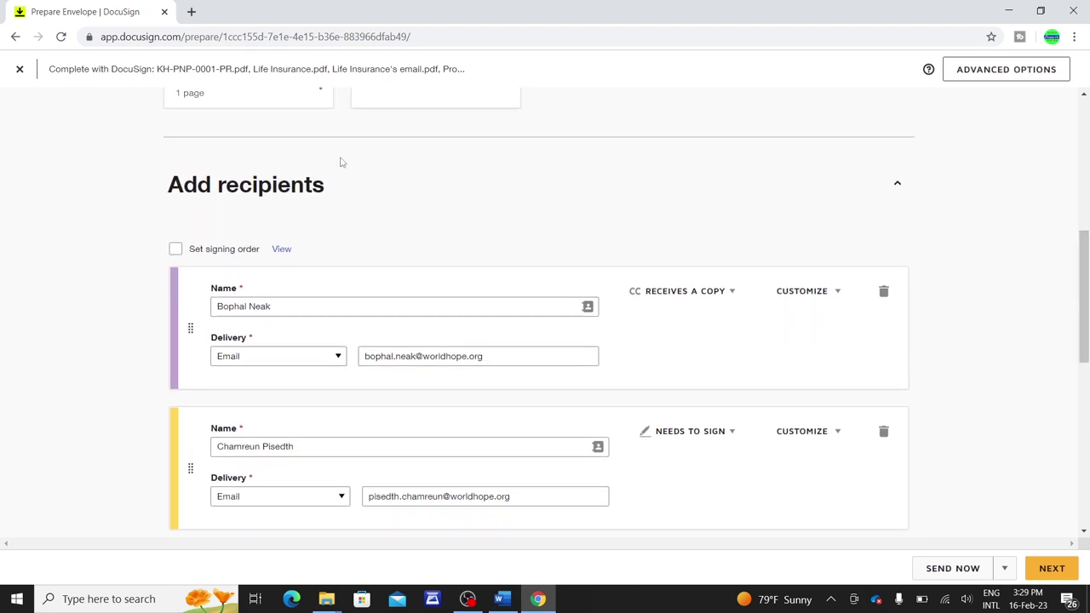
Turn on the signing order and set the copy recipient's position to 3
{"action": "left_click", "coordinate": [175, 251]}
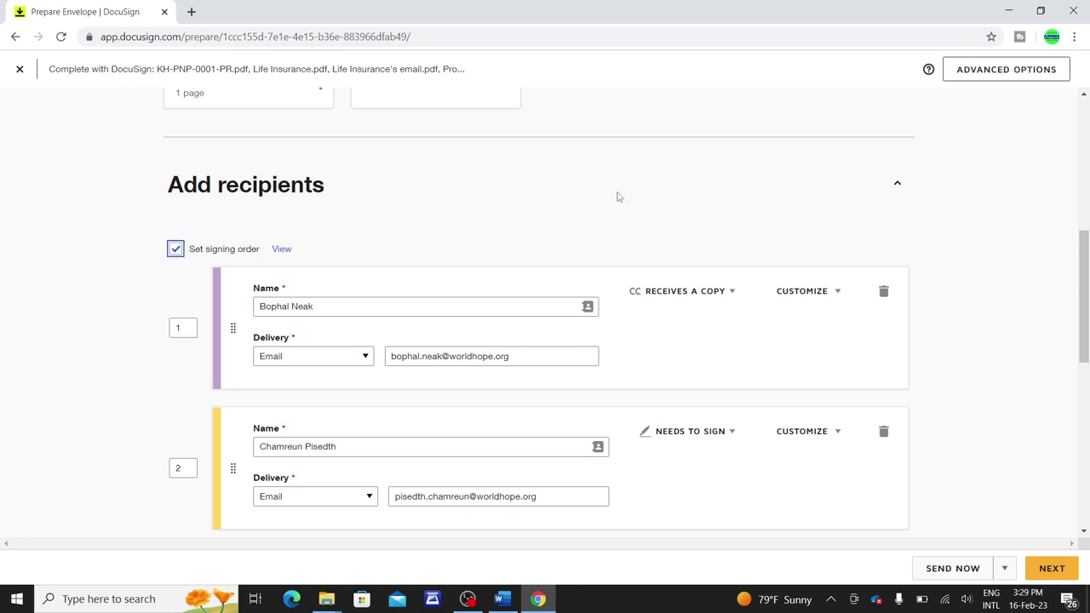
{"action": "left_click_drag", "start_coordinate": [1085, 255], "coordinate": [1087, 299]}
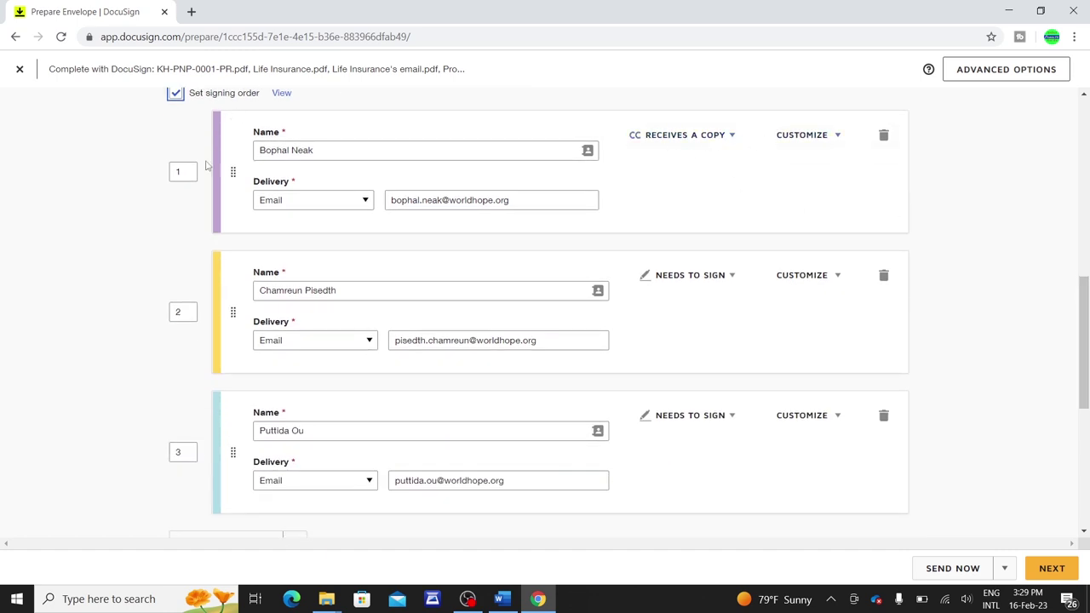
{"action": "left_click", "coordinate": [182, 172]}
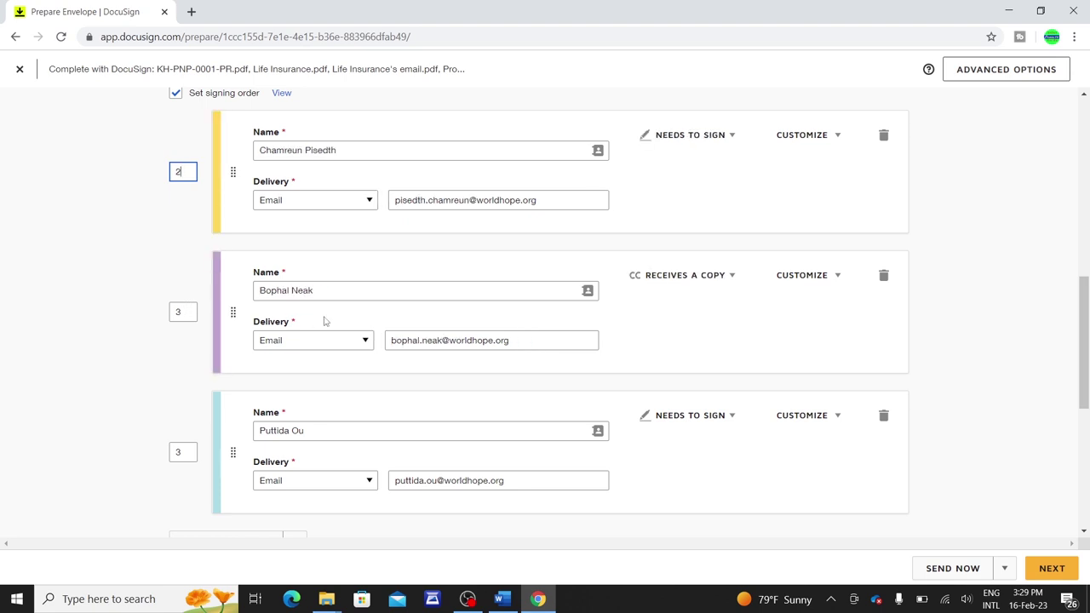
Set the last listed signer's position in the signing order to 1 and check the order of all recipients
{"action": "scroll", "coordinate": [146, 295], "scroll_direction": "down", "scroll_amount": 1}
{"action": "left_click", "coordinate": [189, 383]}
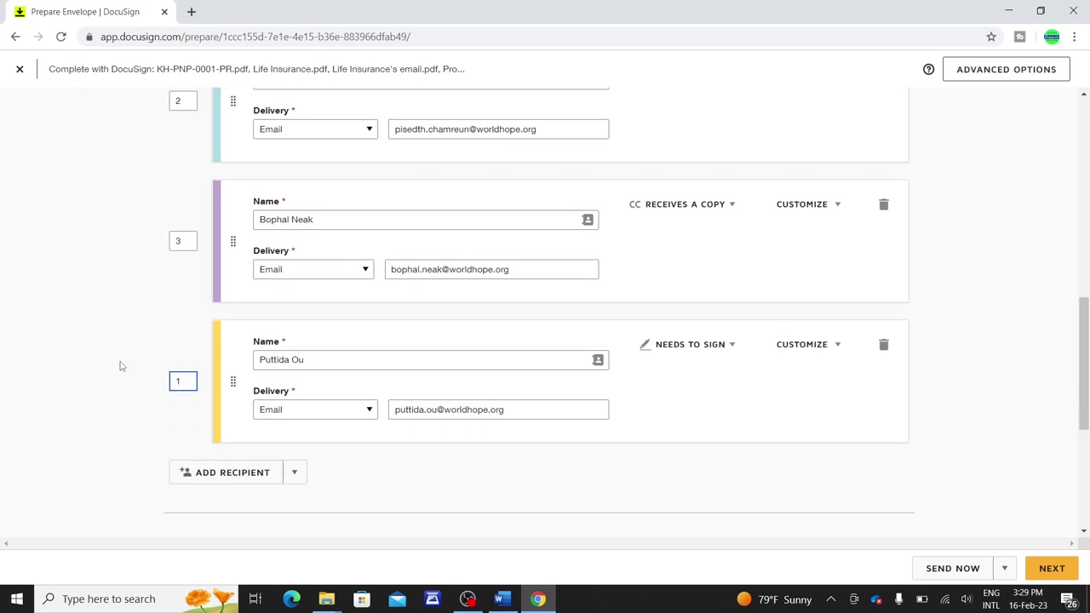
{"action": "scroll", "coordinate": [120, 366], "scroll_direction": "up", "scroll_amount": 2}
{"action": "scroll", "coordinate": [145, 298], "scroll_direction": "up", "scroll_amount": 2}
{"action": "scroll", "coordinate": [146, 298], "scroll_direction": "down", "scroll_amount": 2}
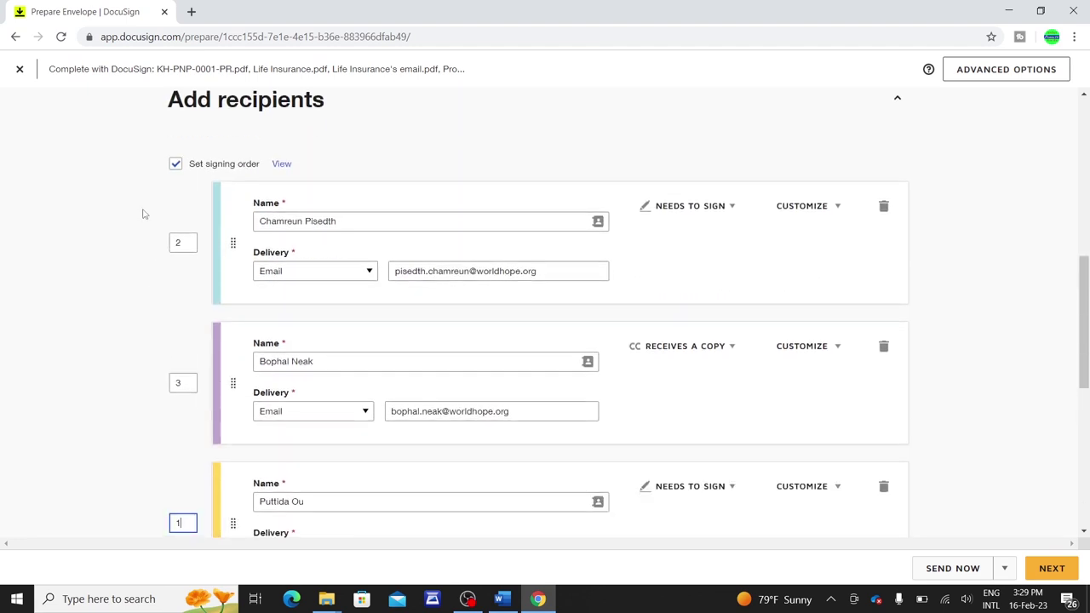
{"action": "scroll", "coordinate": [140, 250], "scroll_direction": "down", "scroll_amount": 2}
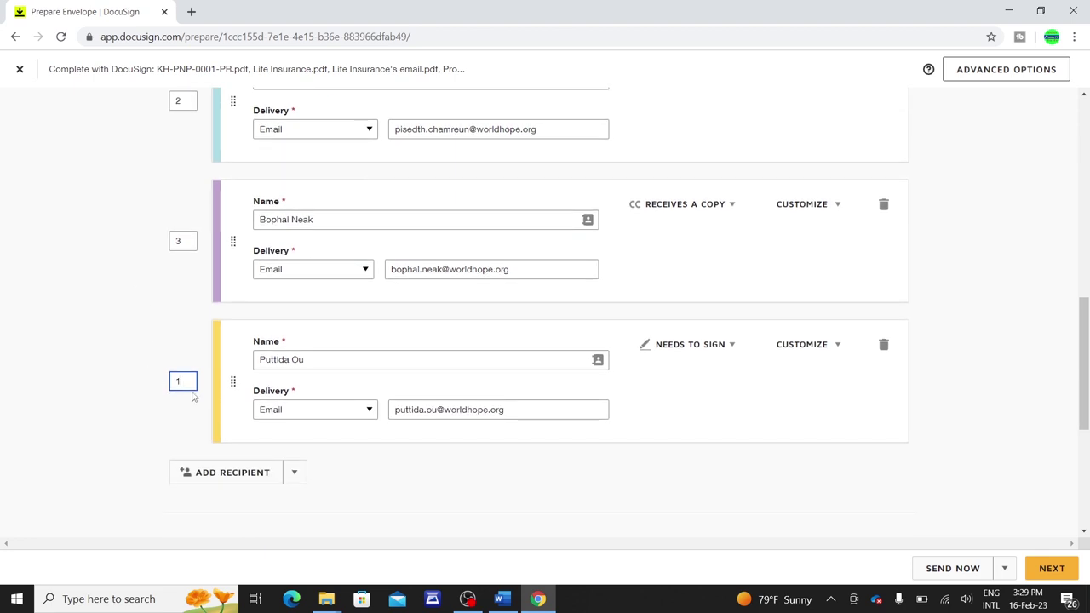
{"action": "scroll", "coordinate": [184, 294], "scroll_direction": "up", "scroll_amount": 1}
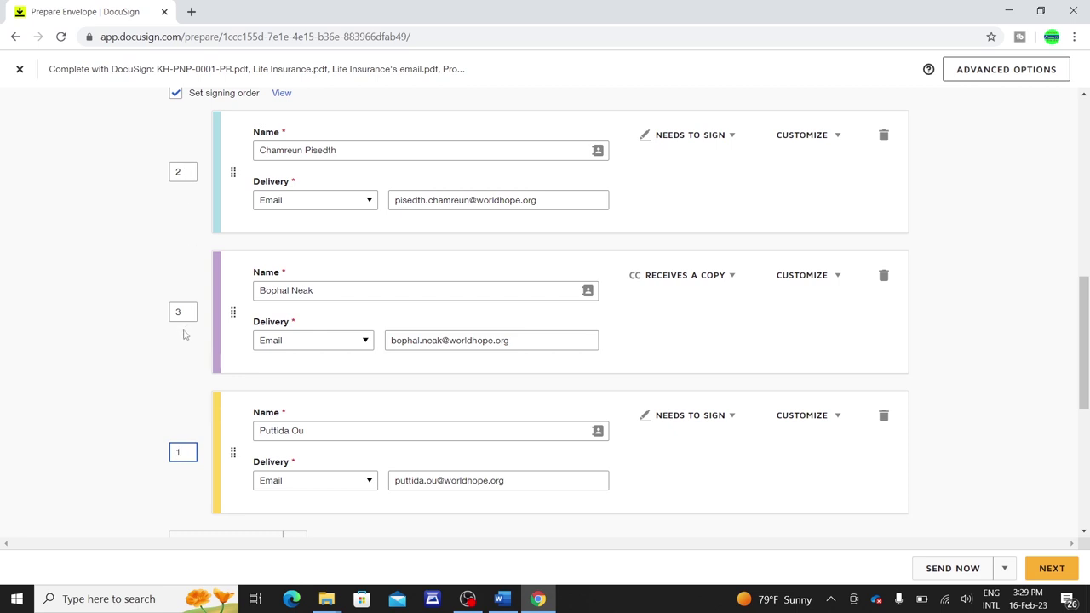
Replace the default email subject with "Testing"
{"action": "scroll", "coordinate": [186, 332], "scroll_direction": "down", "scroll_amount": 2}
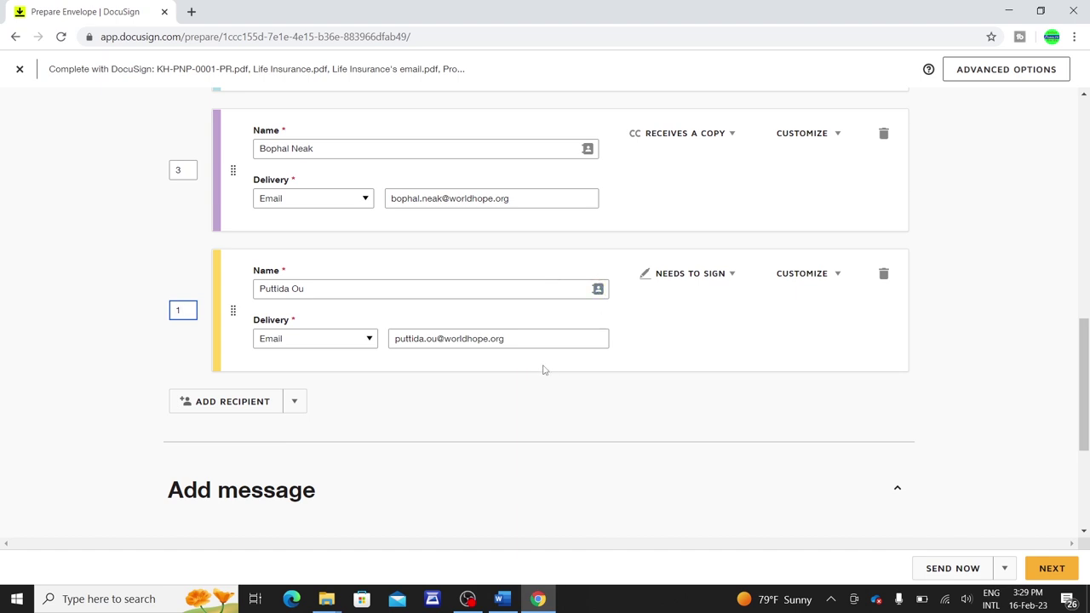
{"action": "scroll", "coordinate": [543, 370], "scroll_direction": "down", "scroll_amount": 3}
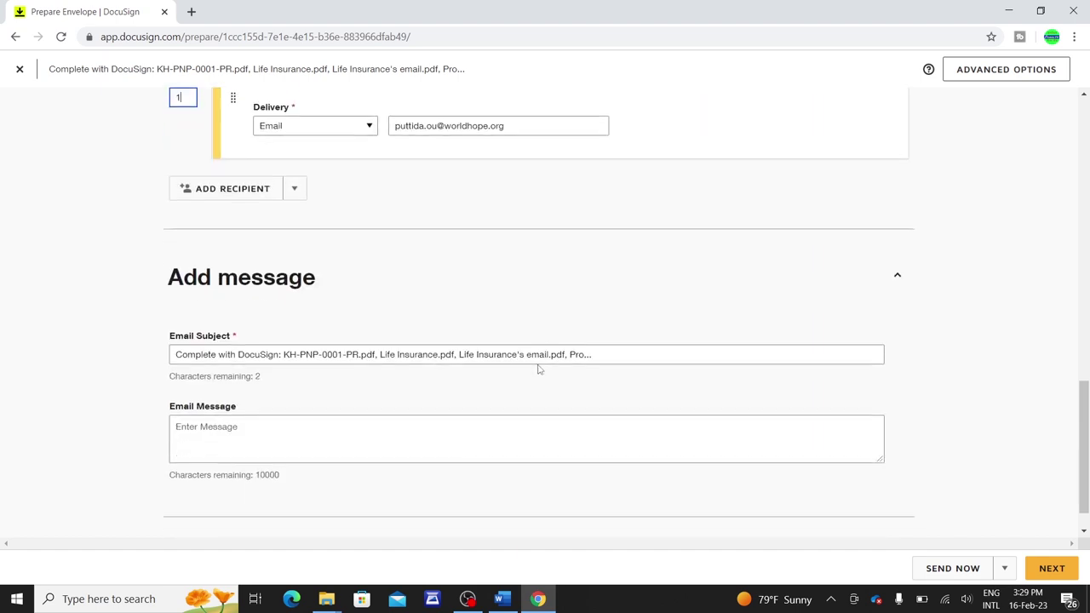
{"action": "left_click", "coordinate": [309, 354]}
{"action": "left_click_drag", "start_coordinate": [588, 354], "coordinate": [147, 368]}
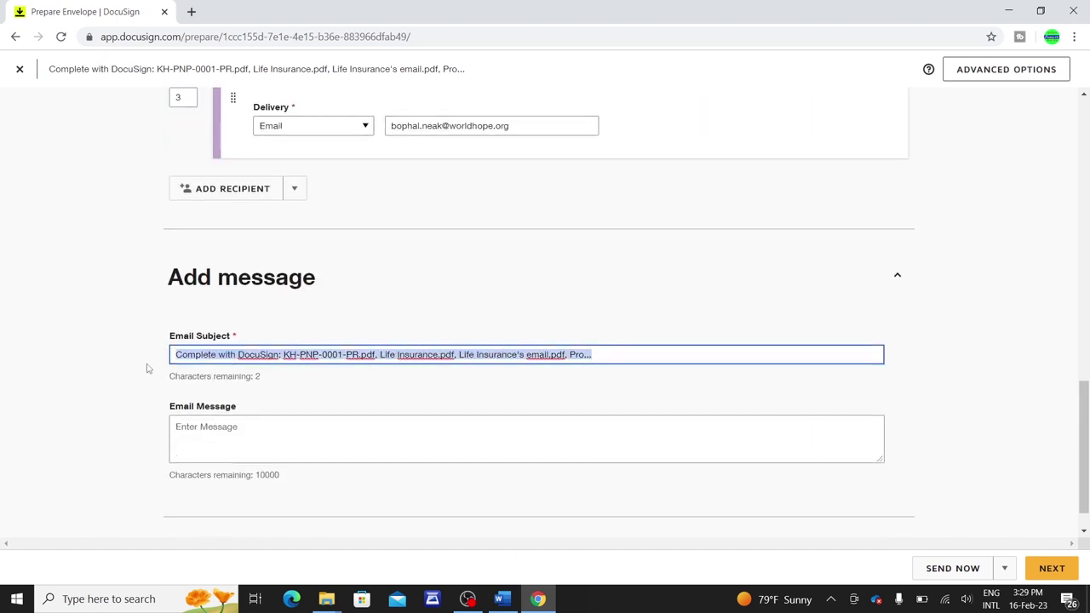
{"action": "type", "text": "Testing"}
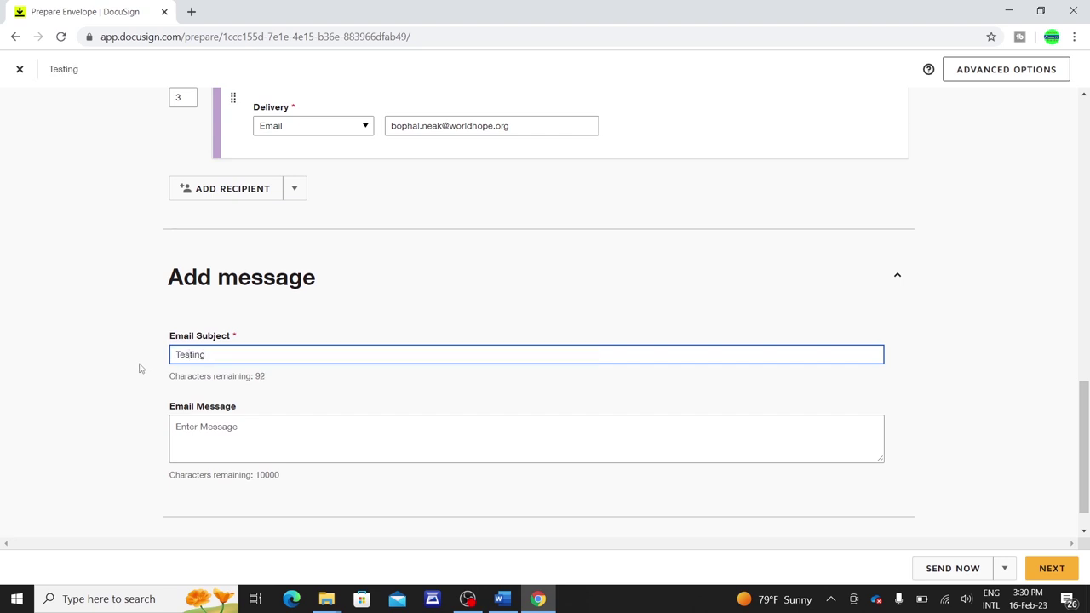
Write an email message that greets the approver by name, politely asks for approval and closes with "Thanks"
{"action": "left_click", "coordinate": [219, 439]}
{"action": "type", "text": "Dear Pised"}
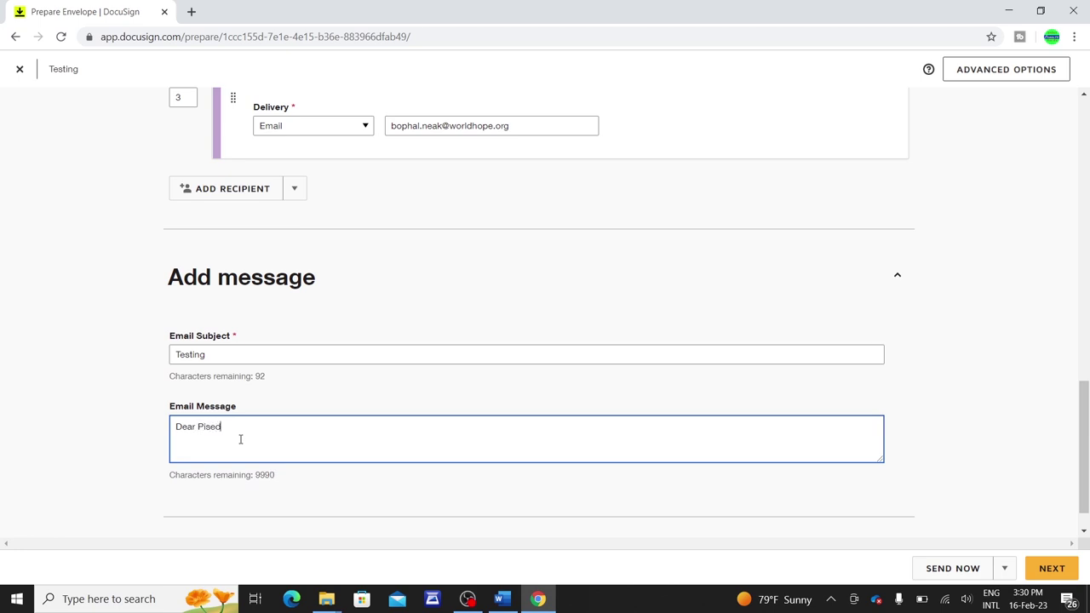
{"action": "type", "text": "th, please"}
{"action": "key", "text": "BackSpace"}
{"action": "key", "text": "BackSpace"}
{"action": "key", "text": "BackSpace"}
{"action": "key", "text": "BackSpace"}
{"action": "type", "text": "ease appro"}
{"action": "type", "text": "Thanks"}
Check the recipients' signing order and roles, and continue to placing fields on the documents
{"action": "scroll", "coordinate": [304, 406], "scroll_direction": "up", "scroll_amount": 4}
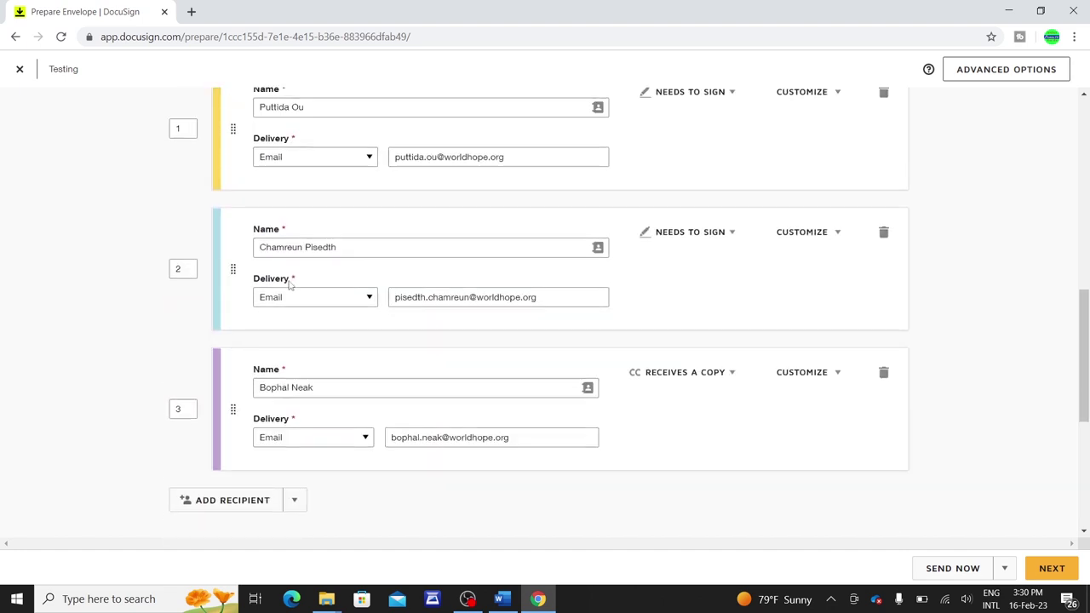
{"action": "scroll", "coordinate": [307, 253], "scroll_direction": "up", "scroll_amount": 1}
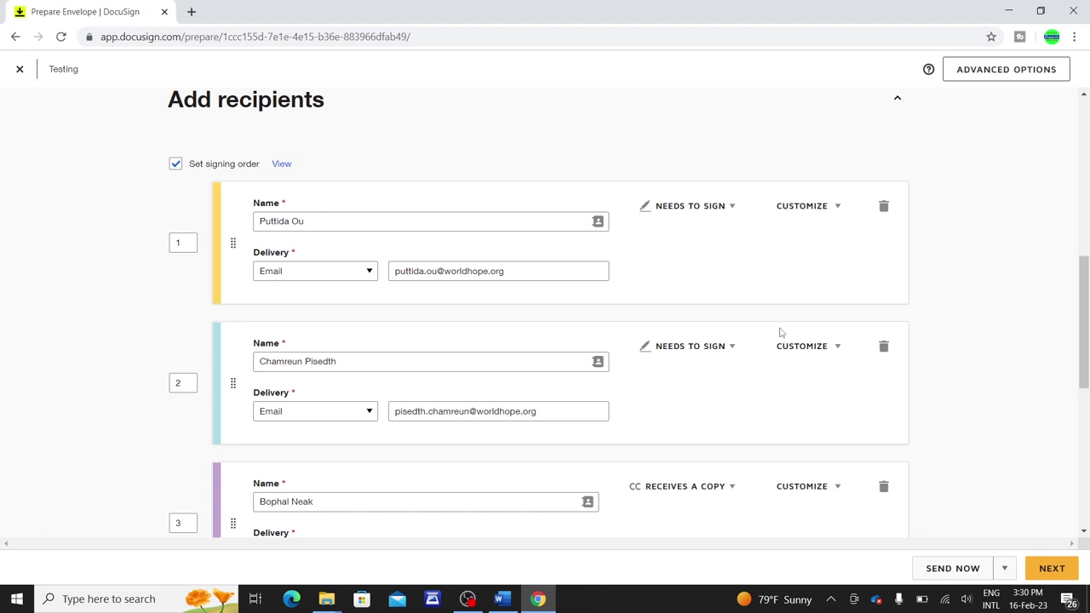
{"action": "scroll", "coordinate": [774, 333], "scroll_direction": "down", "scroll_amount": 1}
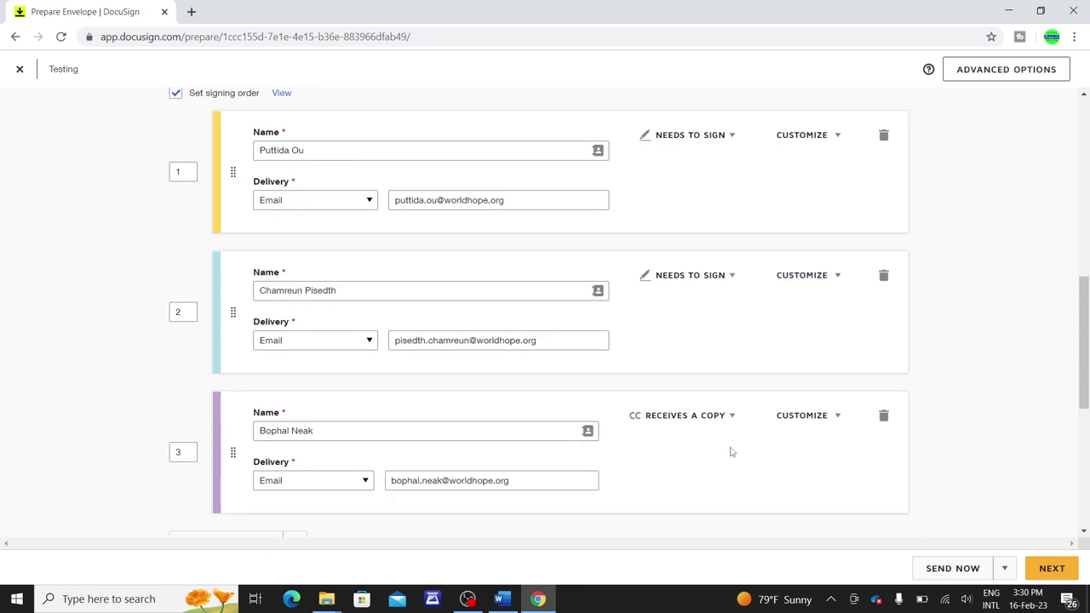
{"action": "left_click", "coordinate": [1064, 571]}
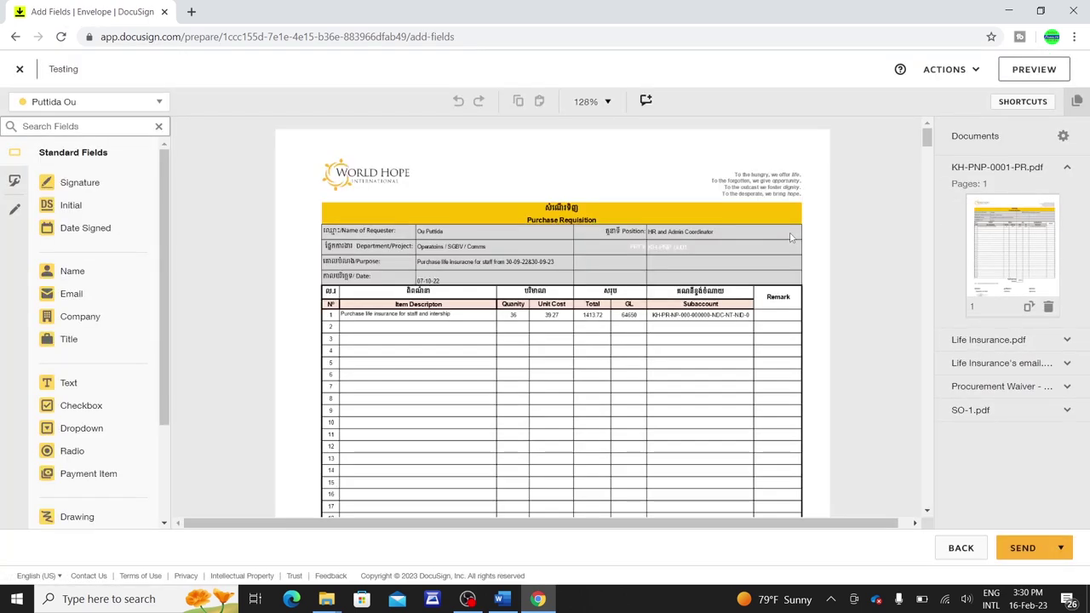
Place a slightly enlarged signature field under "Checked by" for the first signer, with a text field beside its date on KH-PNP-0001-PR.pdf
{"action": "scroll", "coordinate": [788, 237], "scroll_direction": "down", "scroll_amount": 5}
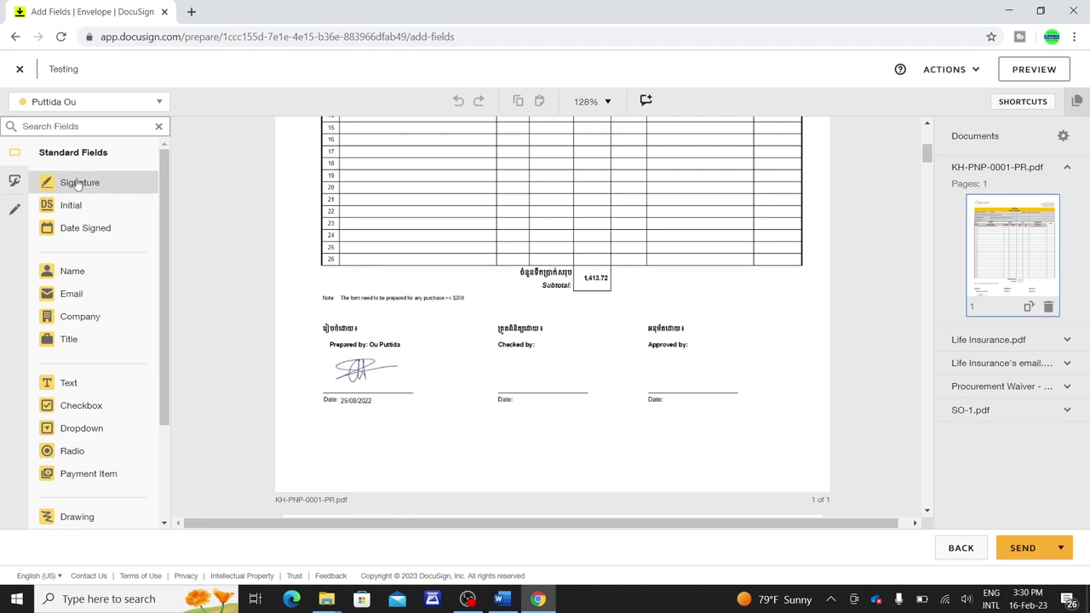
{"action": "left_click", "coordinate": [79, 184]}
{"action": "left_click", "coordinate": [501, 359]}
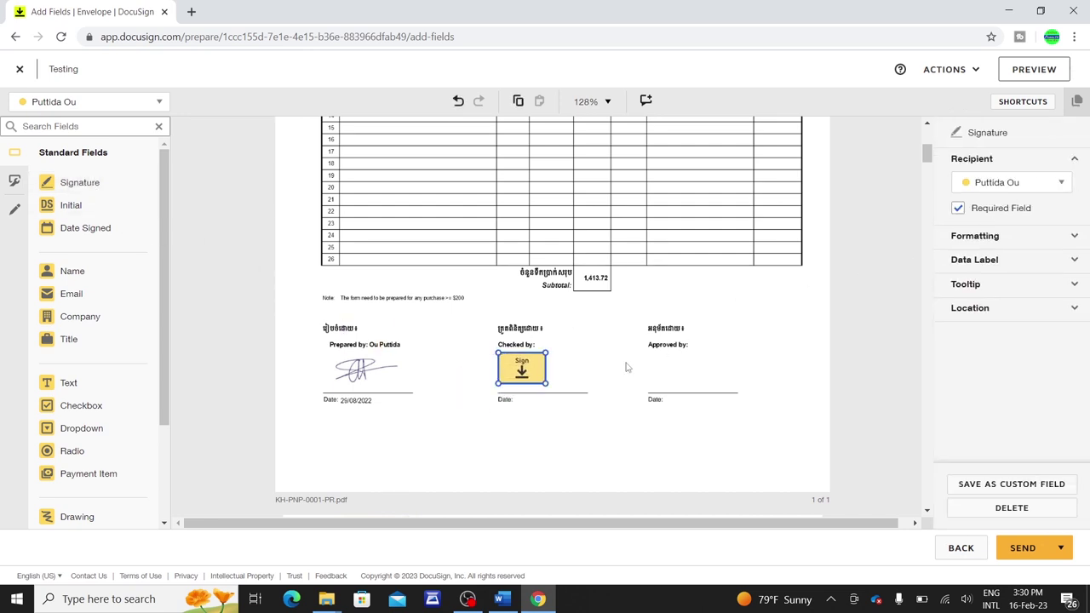
{"action": "mouse_move", "coordinate": [547, 385]}
{"action": "left_mouse_down"}
{"action": "mouse_move", "coordinate": [560, 392]}
{"action": "mouse_move", "coordinate": [551, 388]}
{"action": "left_mouse_up"}
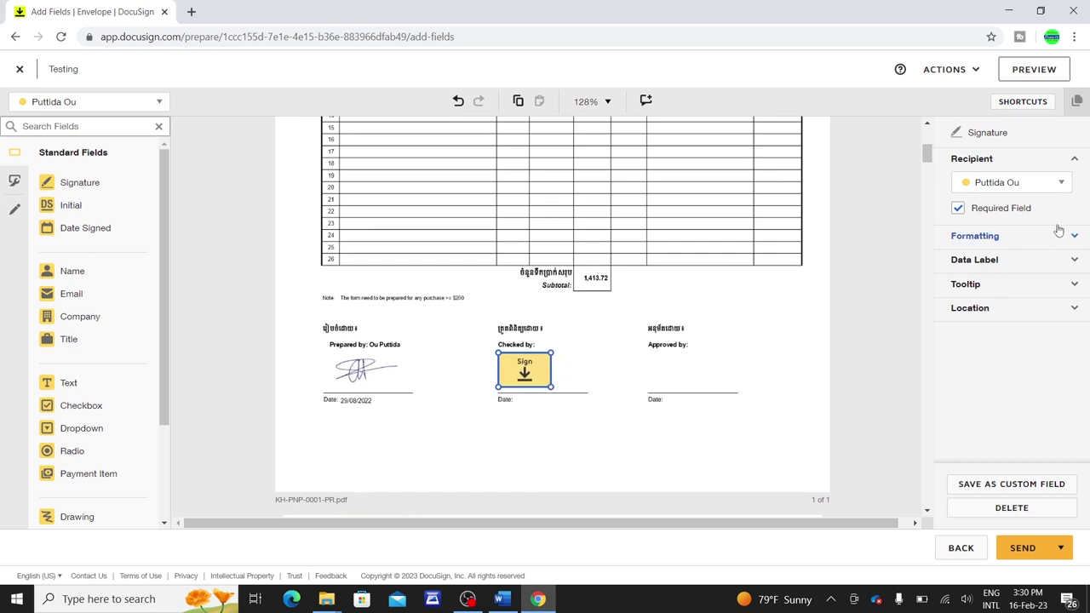
{"action": "left_click", "coordinate": [1061, 185]}
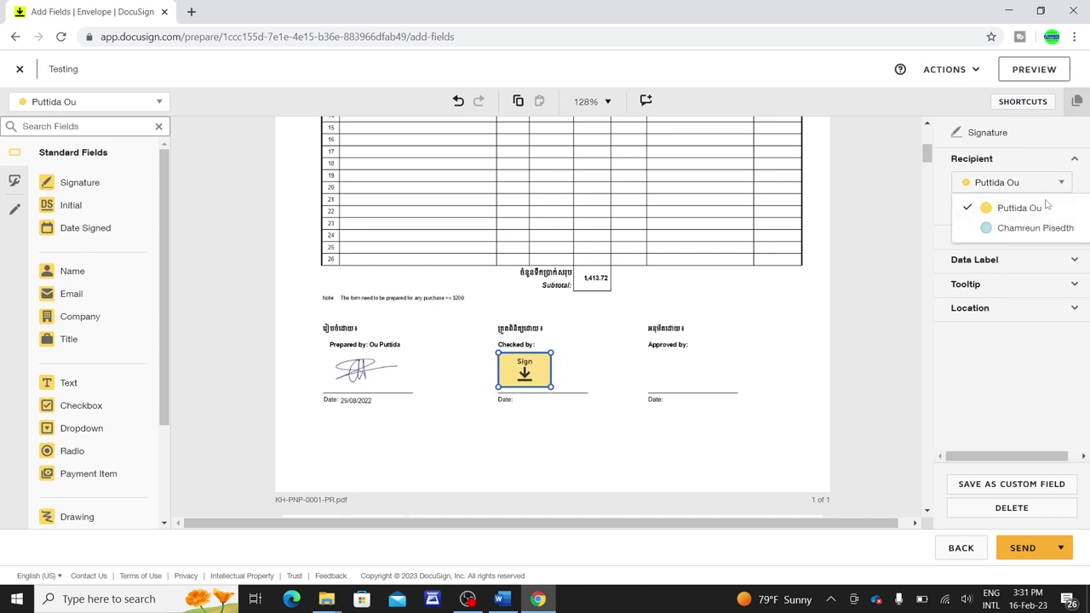
{"action": "left_click", "coordinate": [1026, 208]}
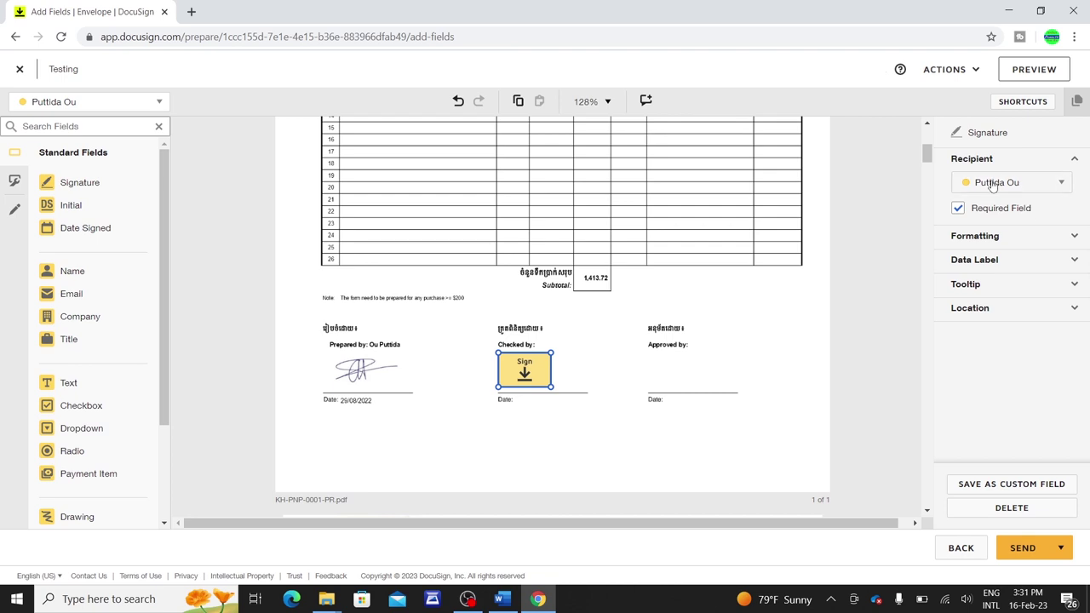
{"action": "left_click_drag", "start_coordinate": [73, 385], "coordinate": [516, 401]}
Place a signature field under "Approved by" and assign it to the second signer
{"action": "mouse_move", "coordinate": [61, 194]}
{"action": "left_mouse_down"}
{"action": "mouse_move", "coordinate": [85, 189]}
{"action": "mouse_move", "coordinate": [656, 362]}
{"action": "mouse_move", "coordinate": [654, 353]}
{"action": "left_mouse_up"}
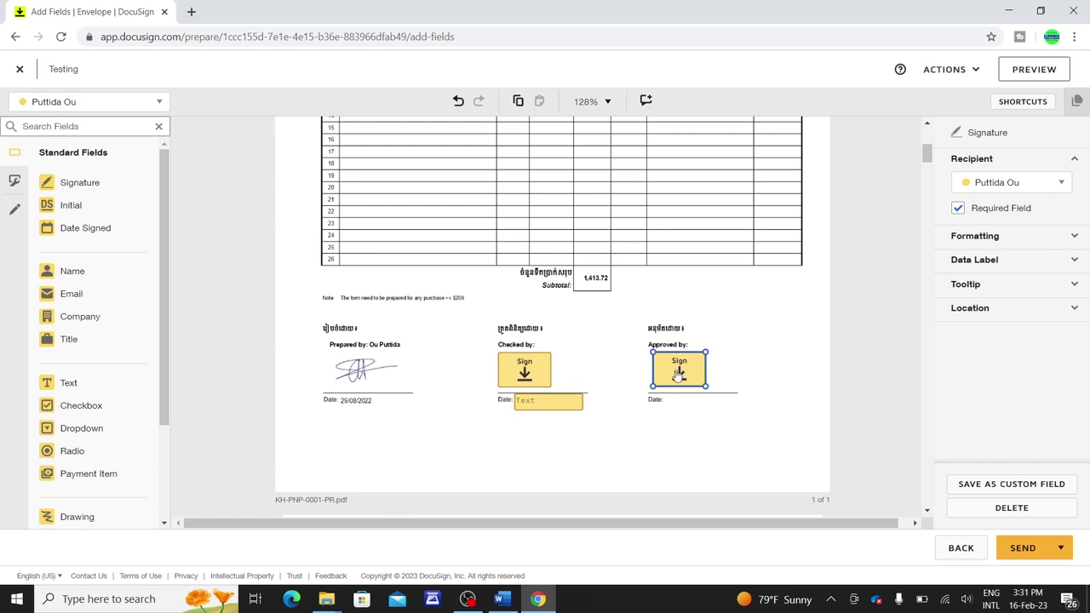
{"action": "left_click", "coordinate": [1062, 185]}
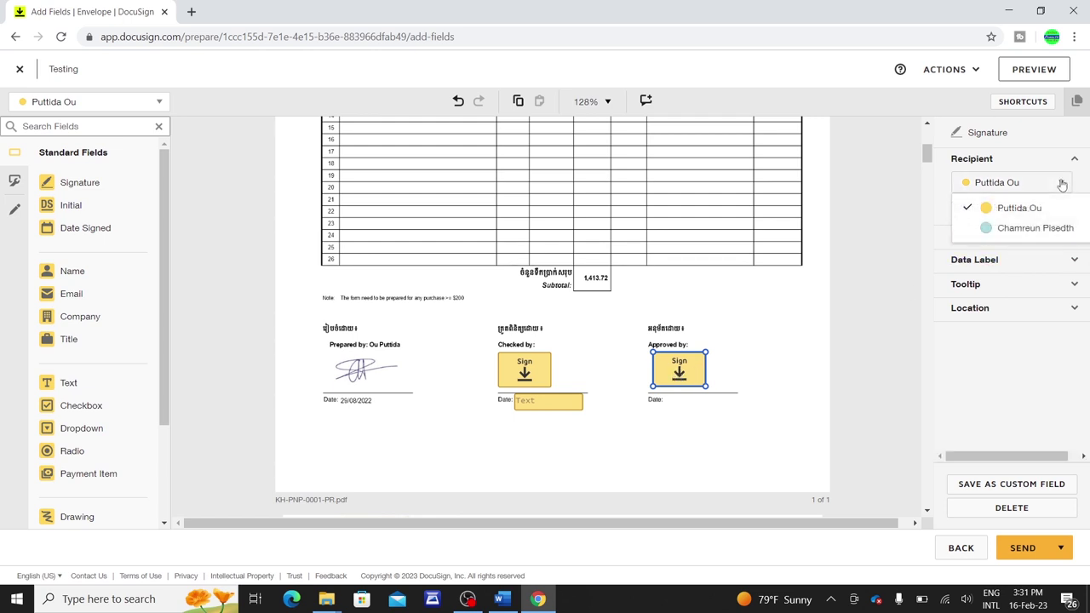
{"action": "left_click", "coordinate": [1048, 228]}
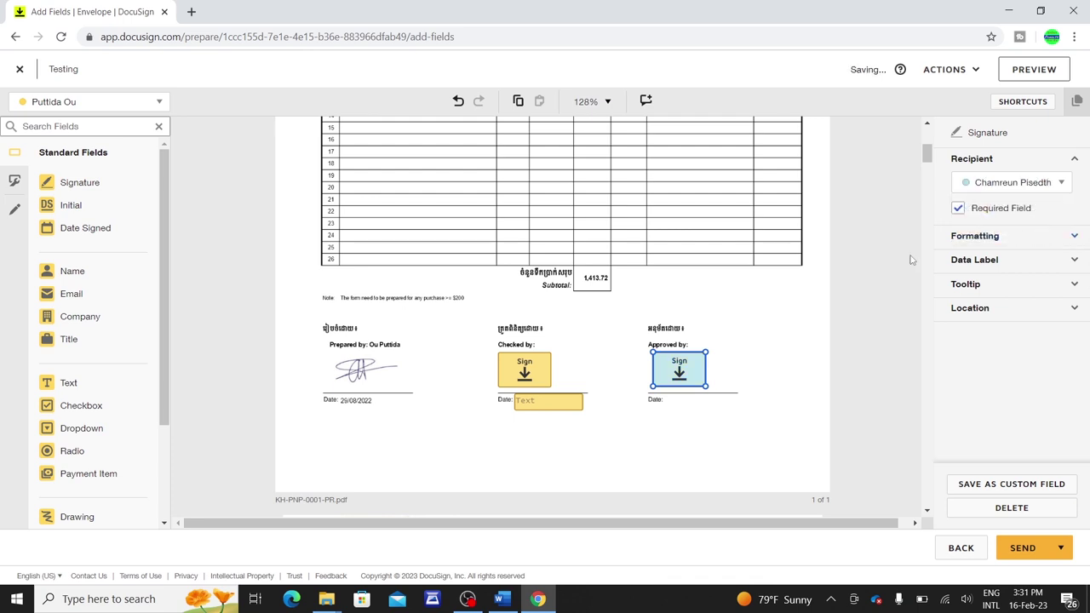